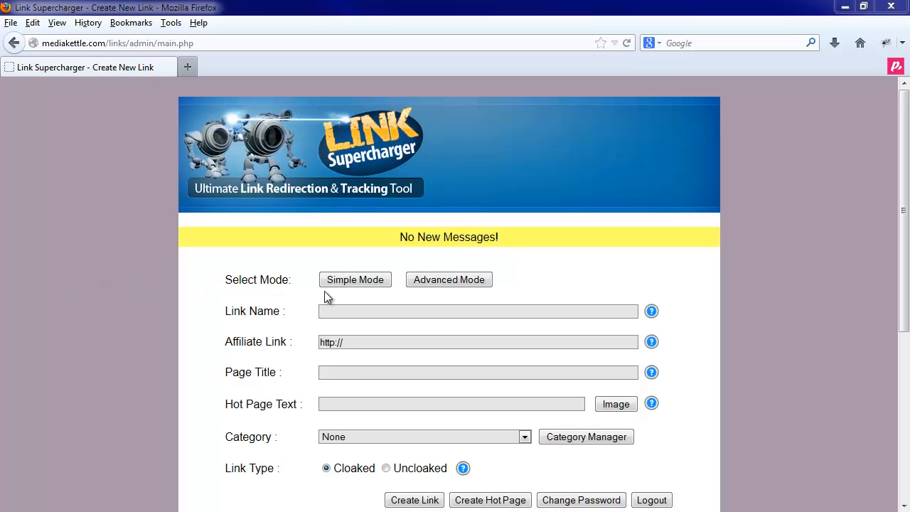
Switch the link form to Simple Mode and back to Advanced Mode to compare the available fields
left_click(366, 280)
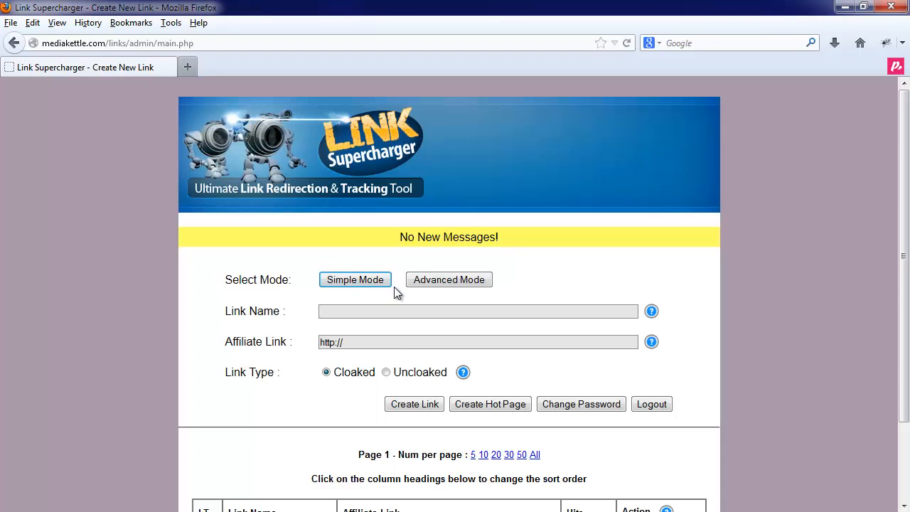
left_click(434, 283)
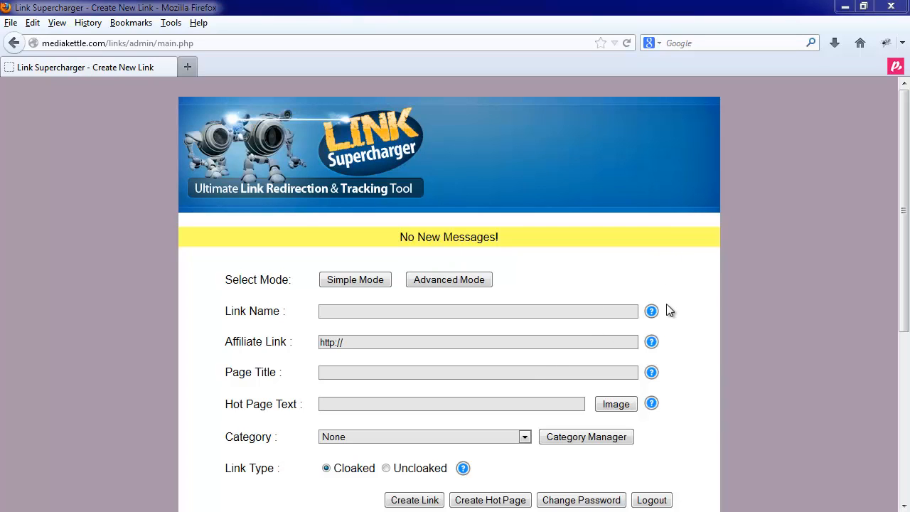
mouse_move(654, 321)
left_click(333, 310)
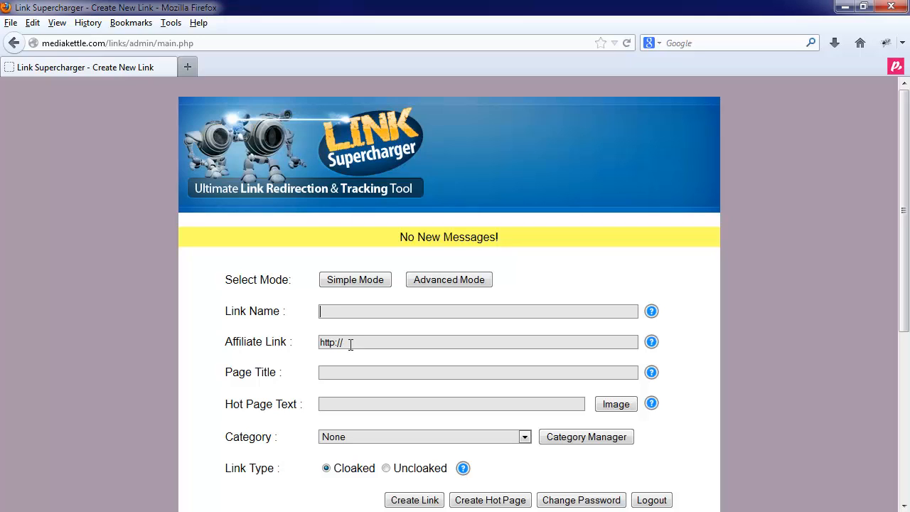
type("demolink")
type("reddit.com")
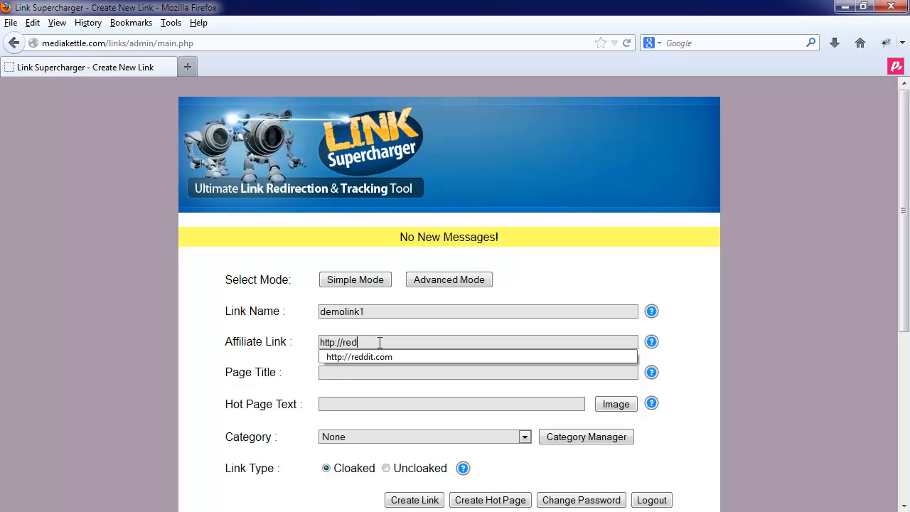
key("Down")
key("Return")
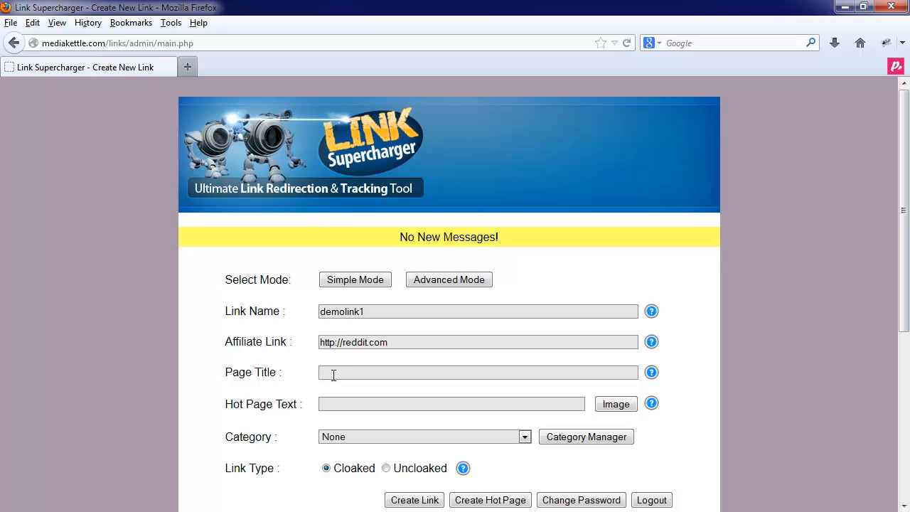
Set the page title to "Demo Page Title 1" and the hot page text to "My FIrst Hot Page Link For Reddit"
type("Demo Page Title 1")
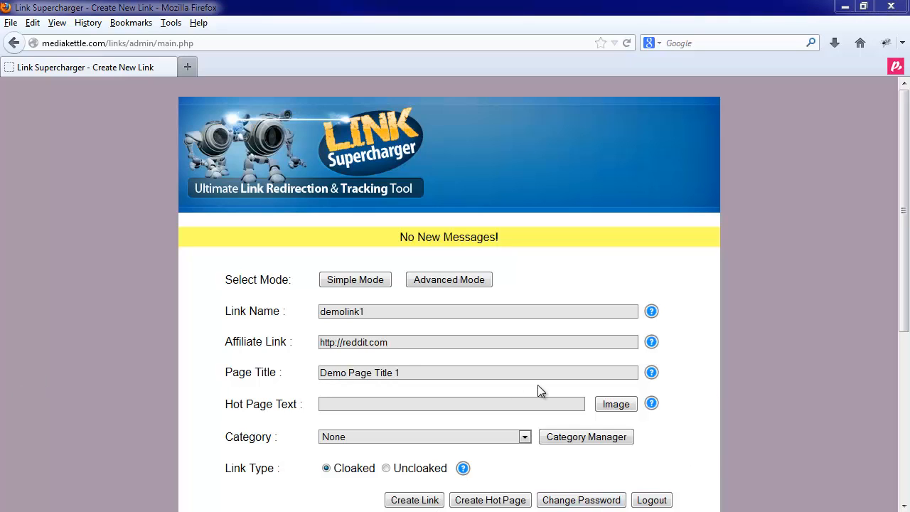
left_click(335, 404)
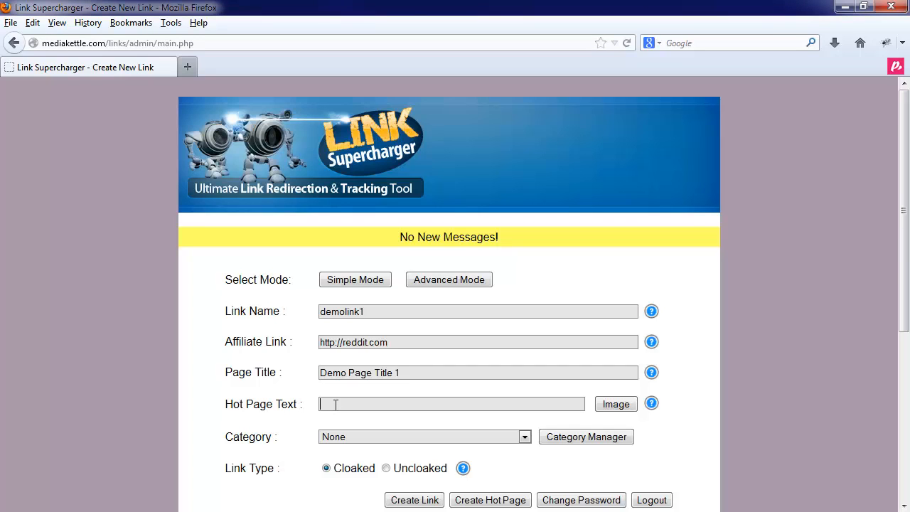
type("My First Hot Page Link")
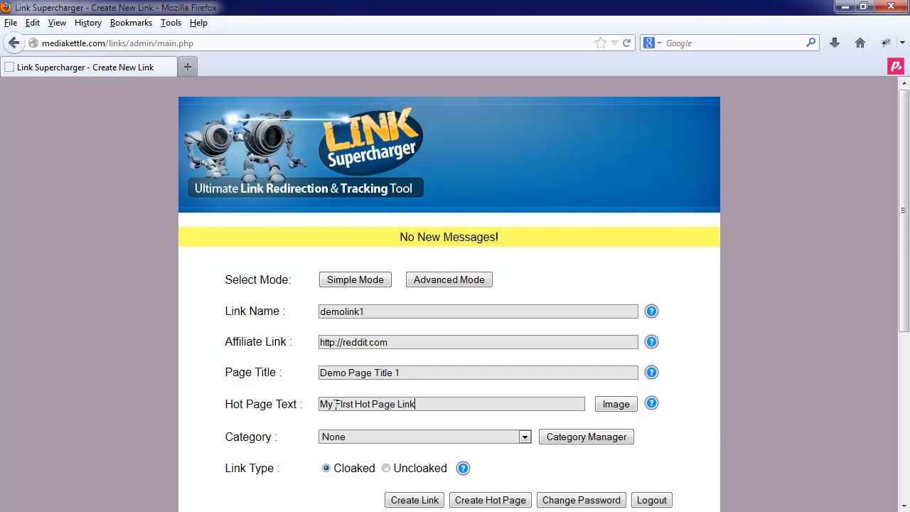
type(" For Reddit")
Assign the link to the Deals Of The Week category and create it as a cloaked link
scroll(271, 436, "down", 2)
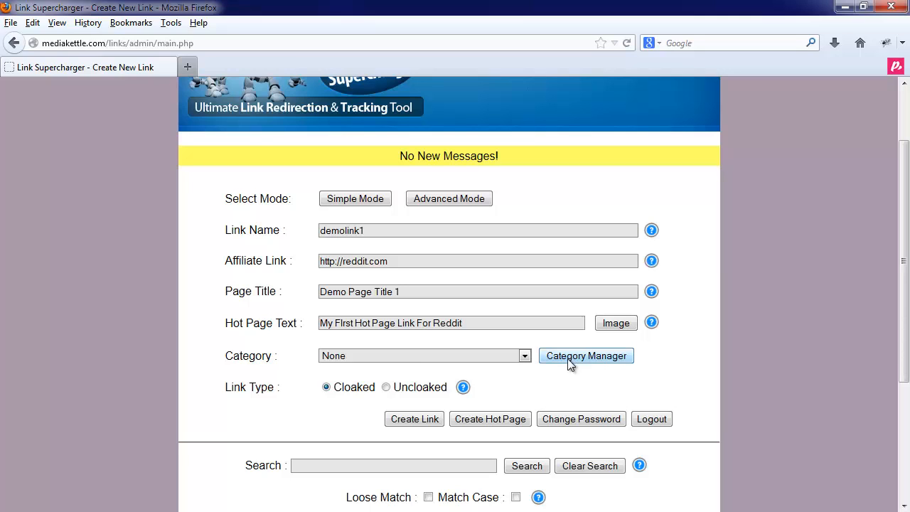
left_click(390, 359)
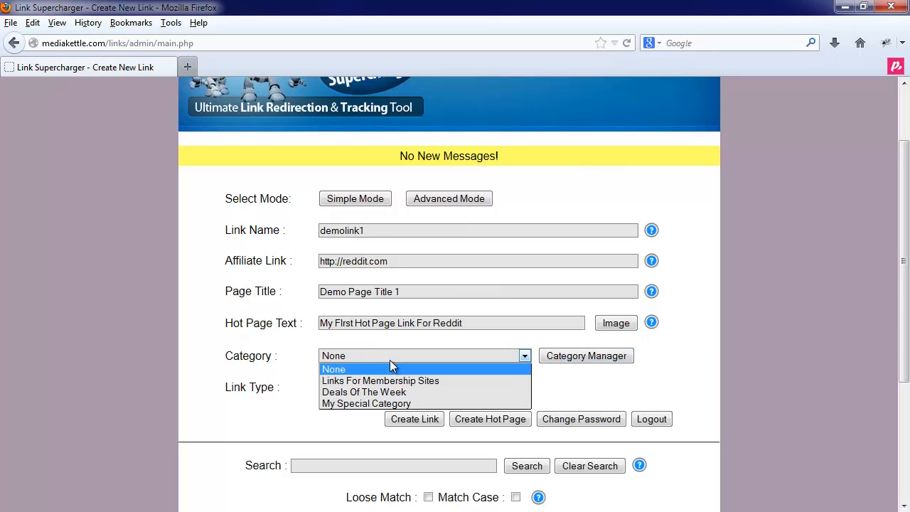
left_click(374, 393)
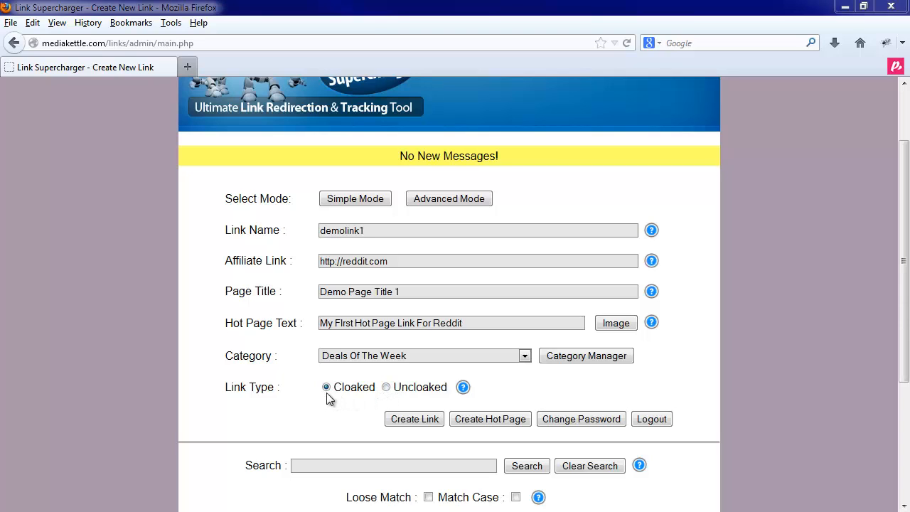
left_click(400, 420)
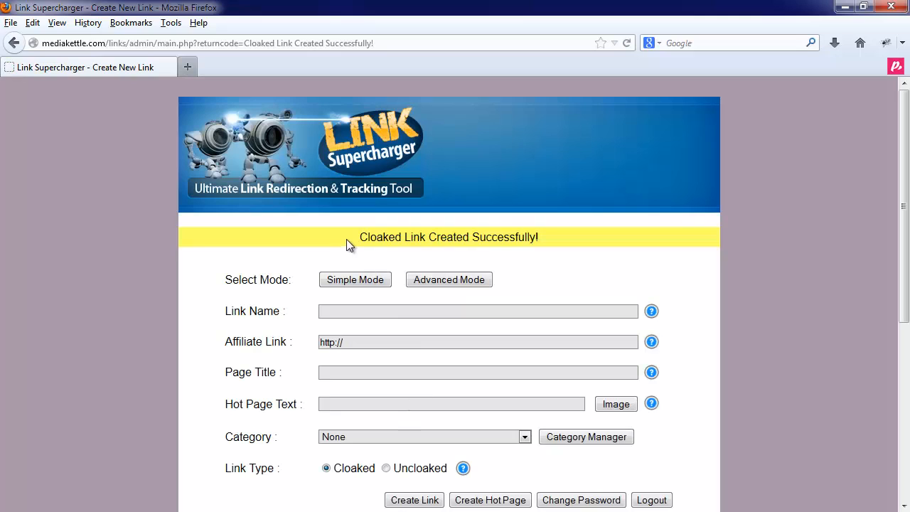
left_click_drag(347, 239, 566, 240)
left_click(566, 240)
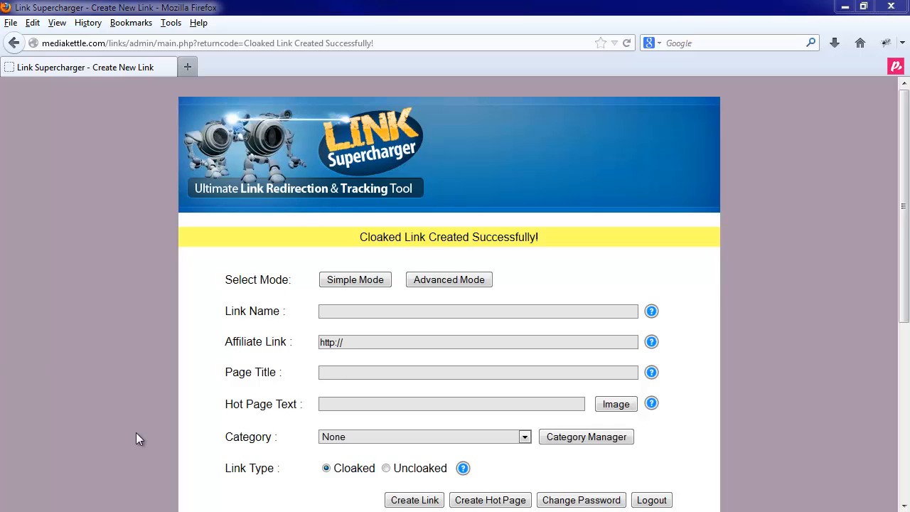
Sort the list of created links by link name and by affiliate link
scroll(222, 321, "down", 3)
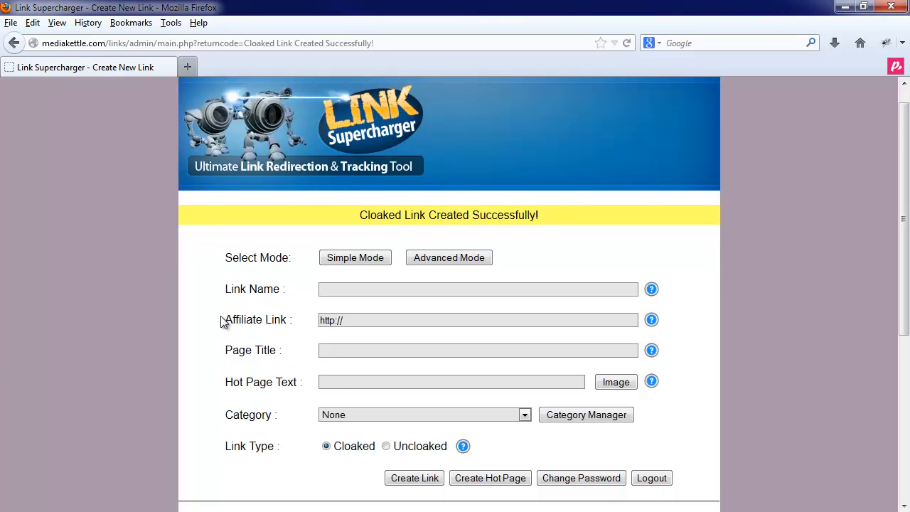
scroll(222, 321, "down", 6)
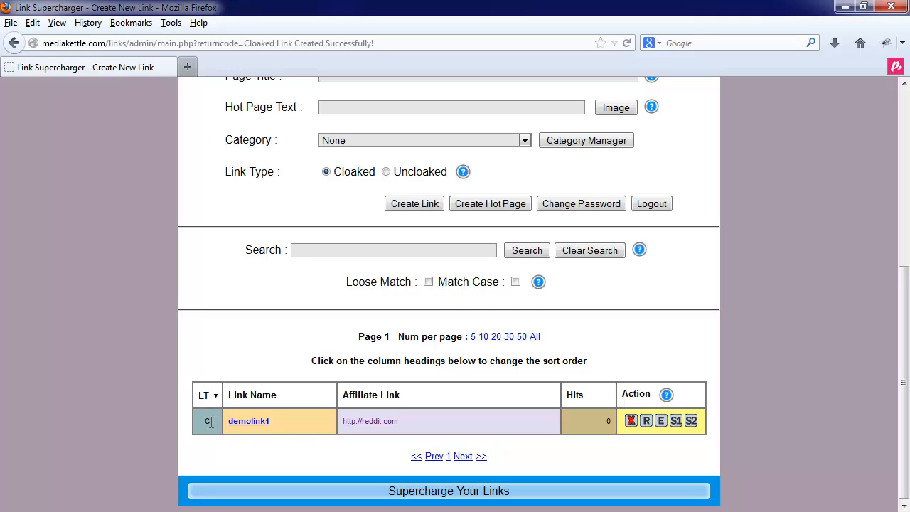
left_click(275, 392)
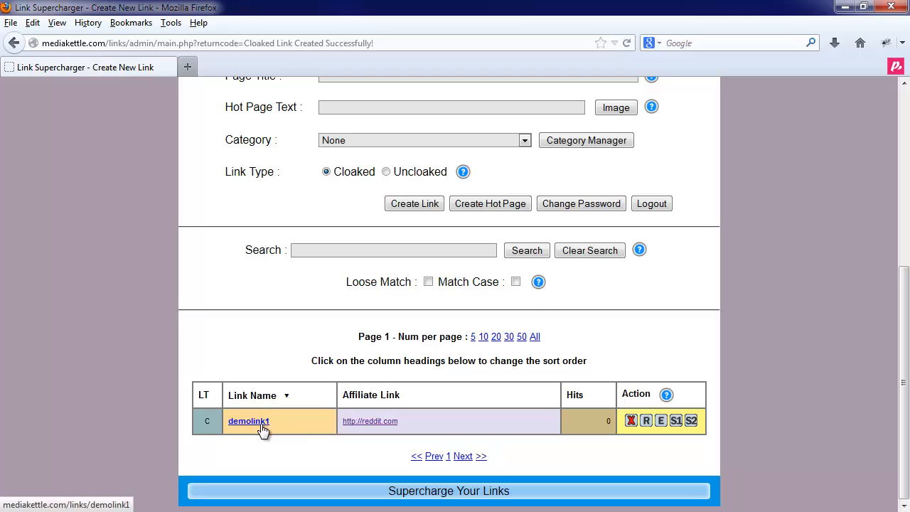
left_click(379, 396)
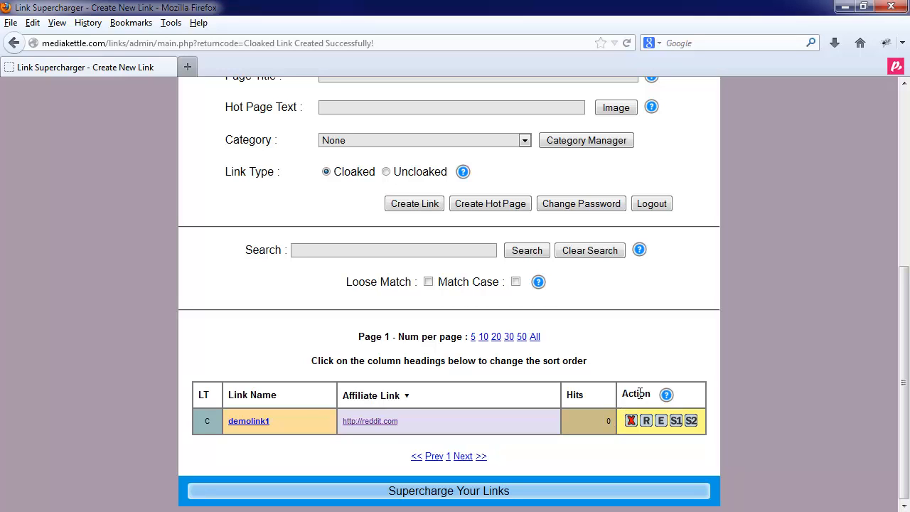
Test the demolink1 link in a new tab, close it, and refresh the admin page to check the hit count
right_click(245, 424)
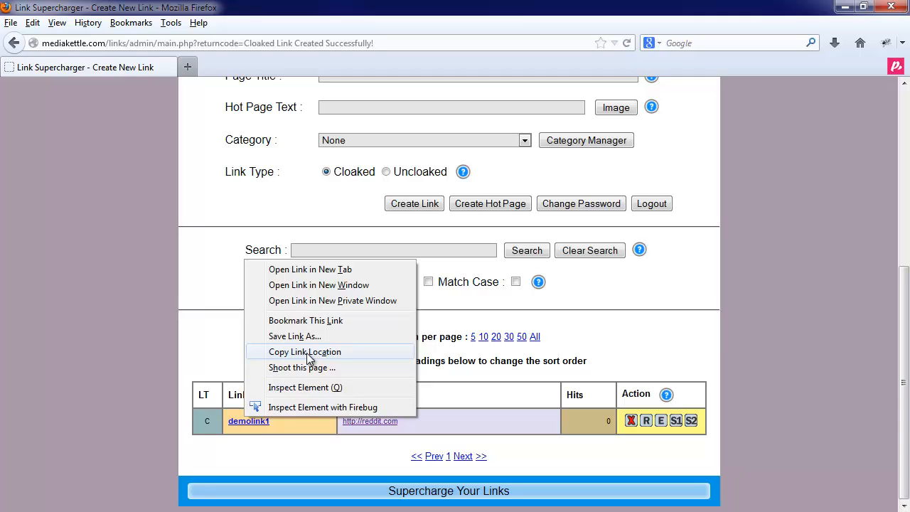
left_click(263, 439)
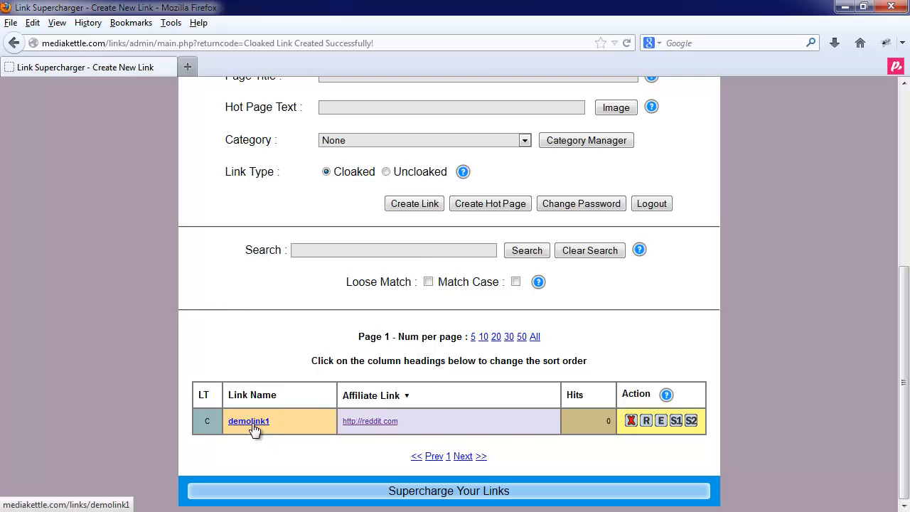
left_click(252, 423)
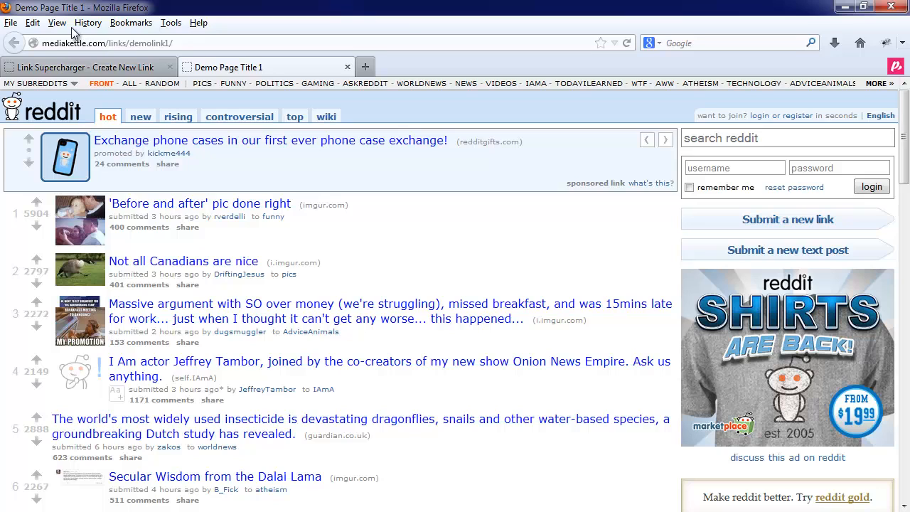
left_click(347, 67)
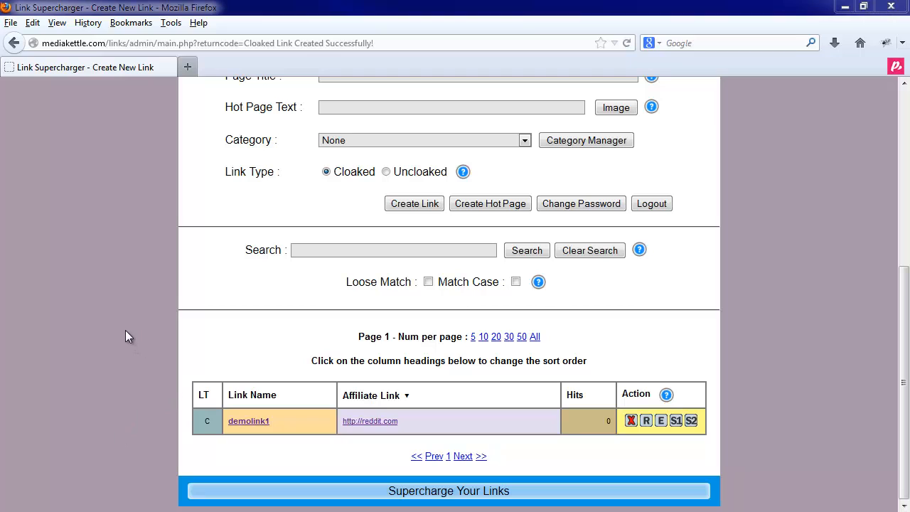
left_click(125, 330)
key("F5")
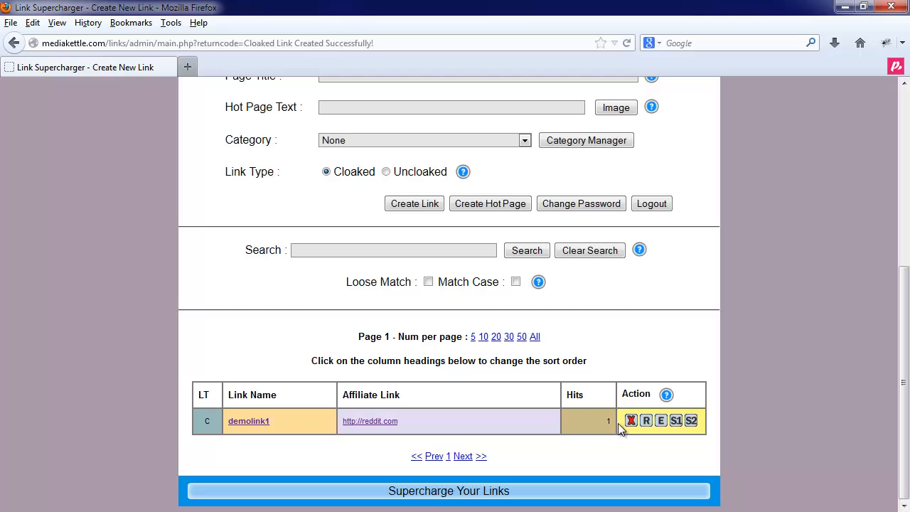
Reset the hit counter of demolink1 and confirm the reset
mouse_move(668, 396)
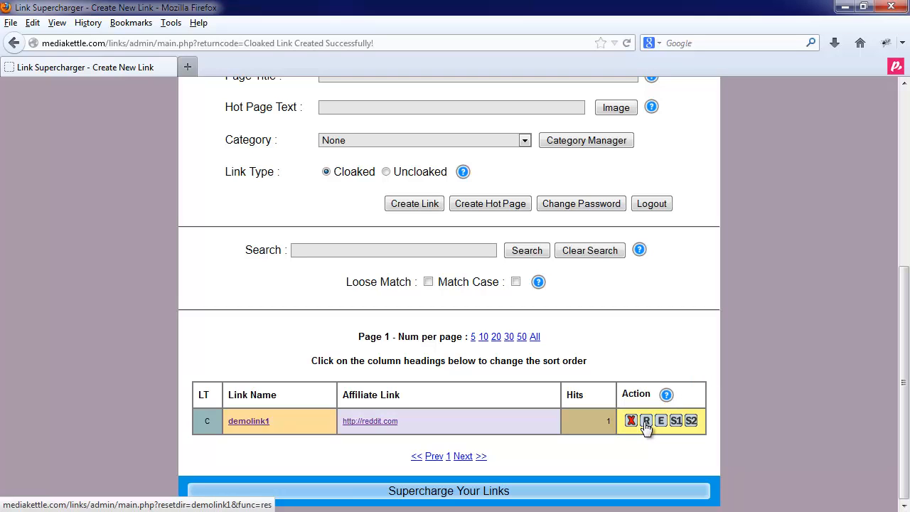
left_click(646, 421)
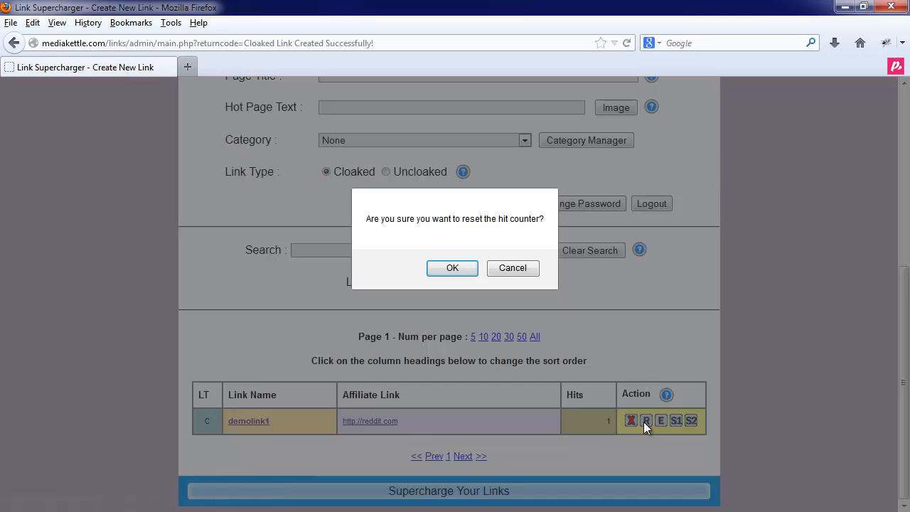
left_click(447, 275)
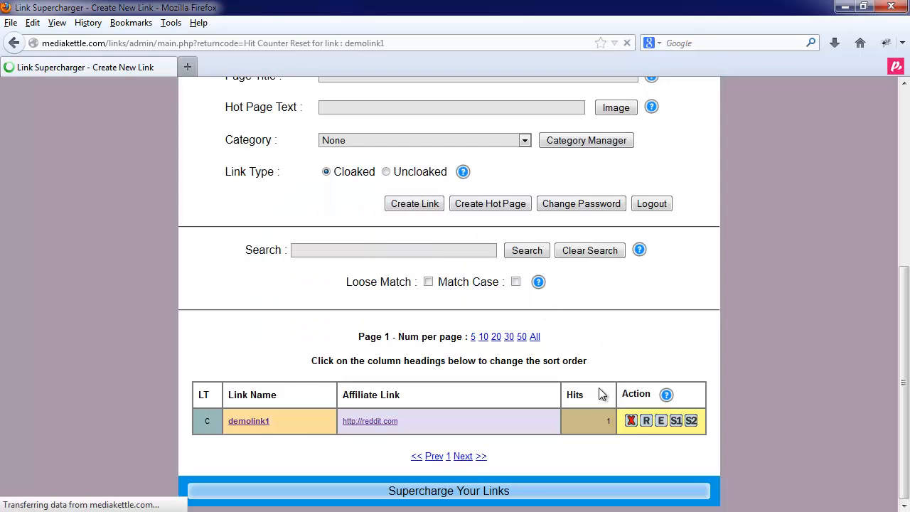
scroll(601, 434, "down", 5)
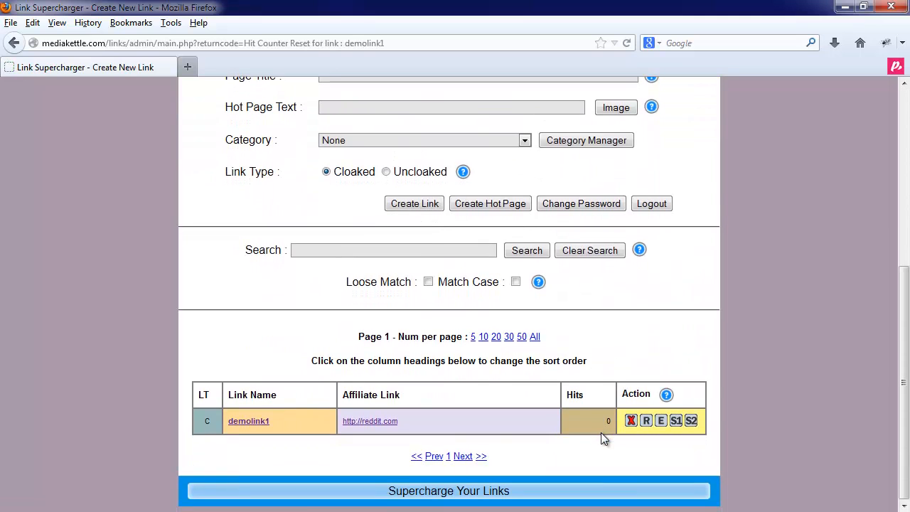
scroll(609, 425, "up", 5)
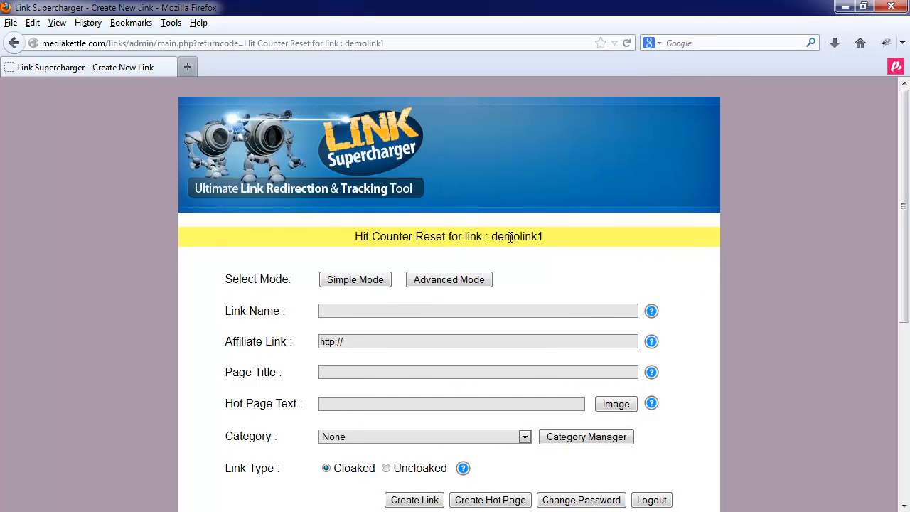
Open demolink1 for editing, review its fields and category options, and leave without saving
scroll(545, 372, "down", 5)
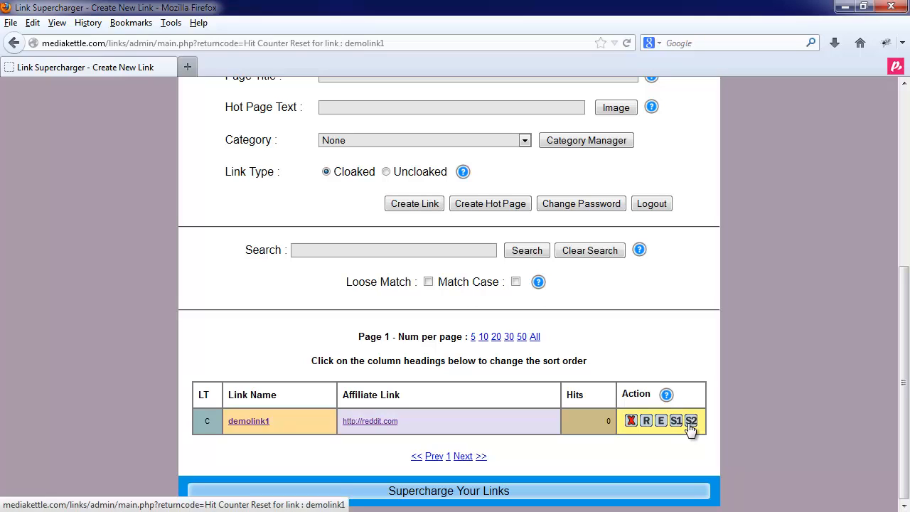
left_click(659, 422)
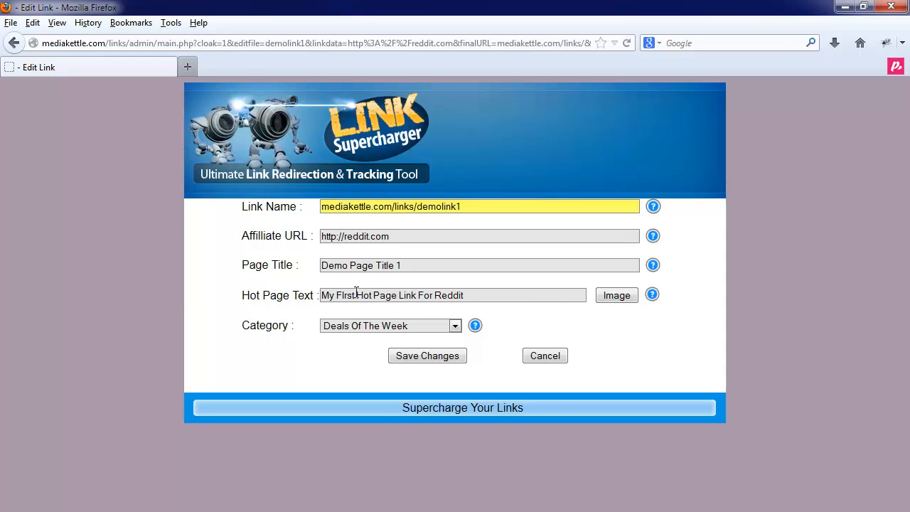
left_click(358, 325)
left_click(357, 325)
left_click(545, 356)
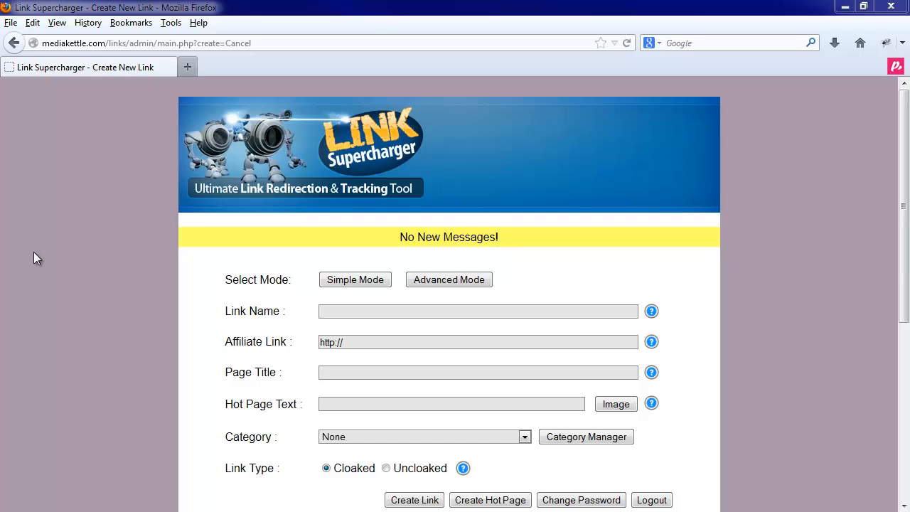
Add a new category named "My Demo Category" in the Category Manager and return to the link creation page
left_click(586, 436)
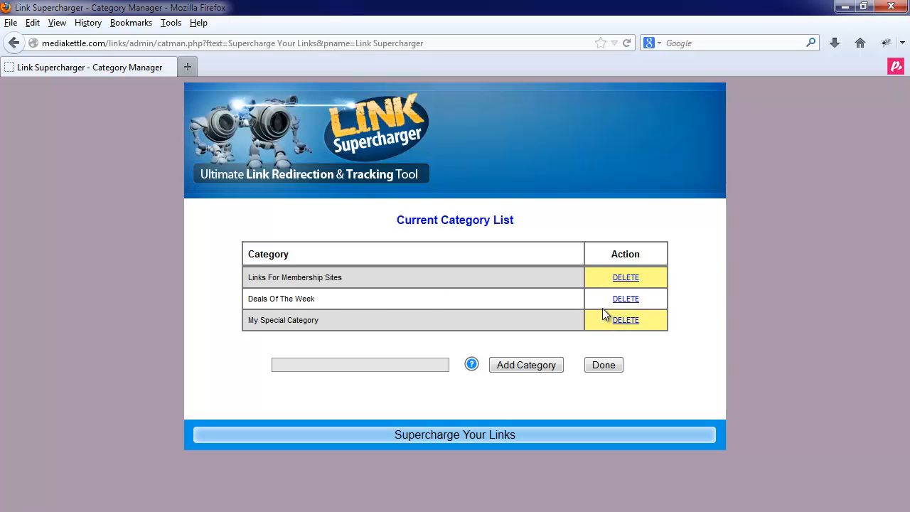
left_click(357, 364)
type("My ")
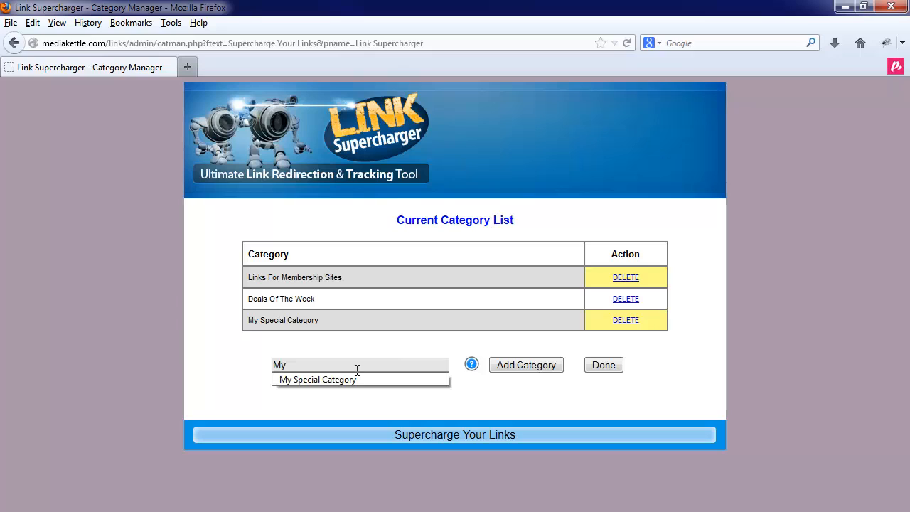
type("Demo ")
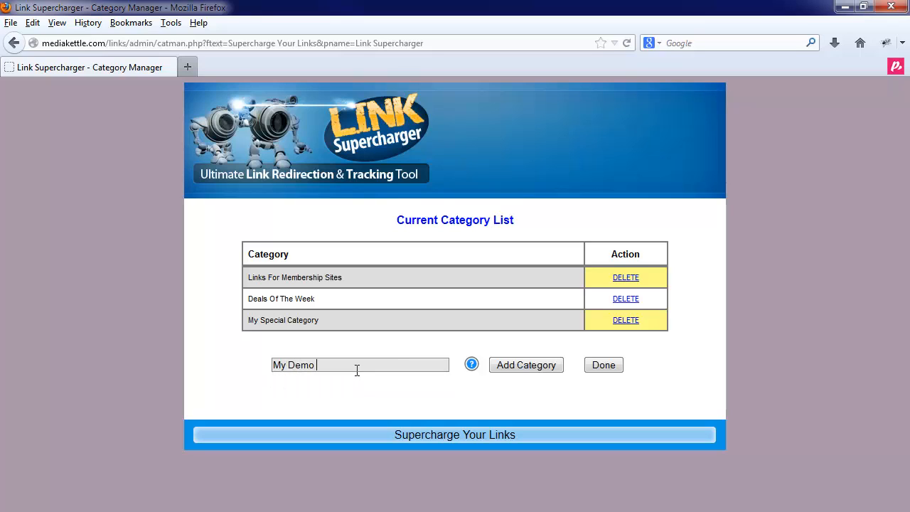
type("Category")
left_click(519, 366)
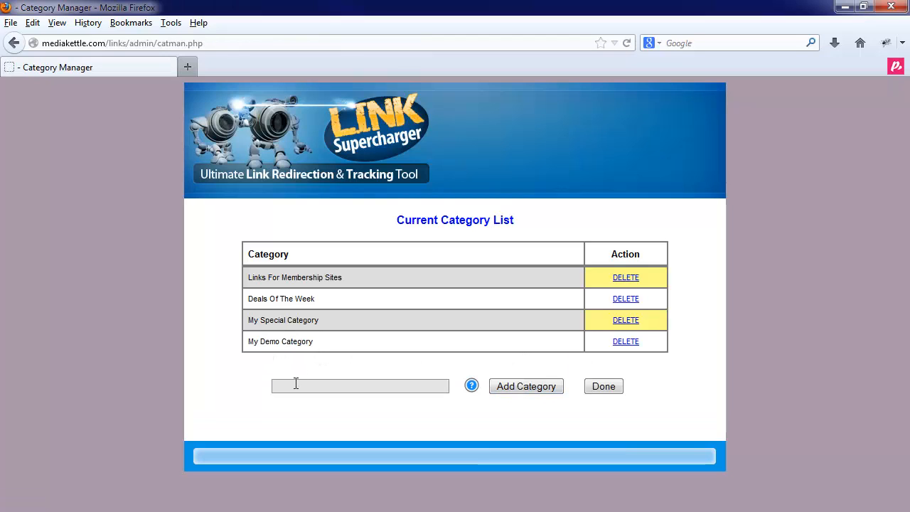
left_click(601, 386)
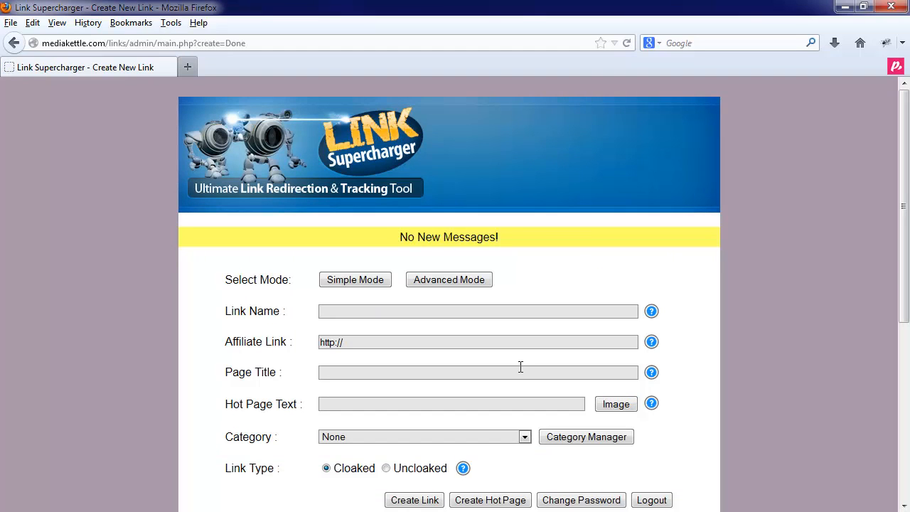
left_click(347, 311)
type("Demo")
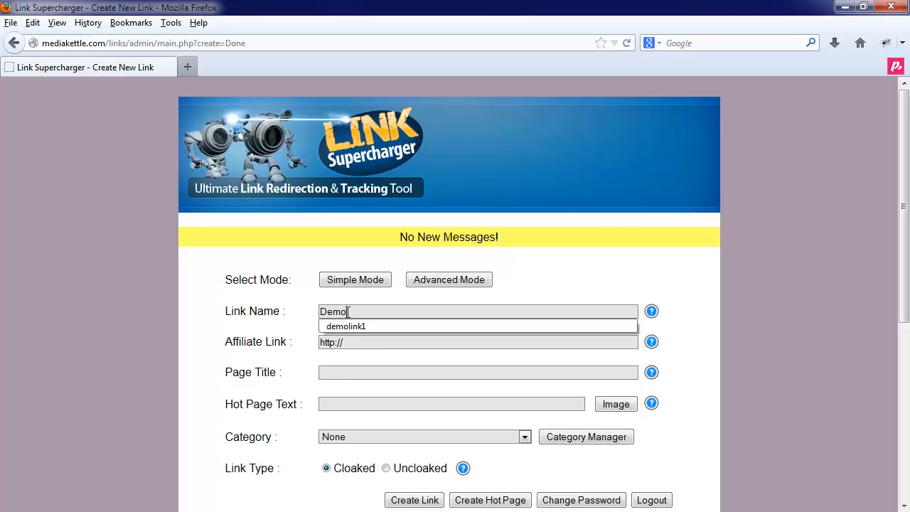
key("Down")
key("Return")
key("BackSpace")
type("2")
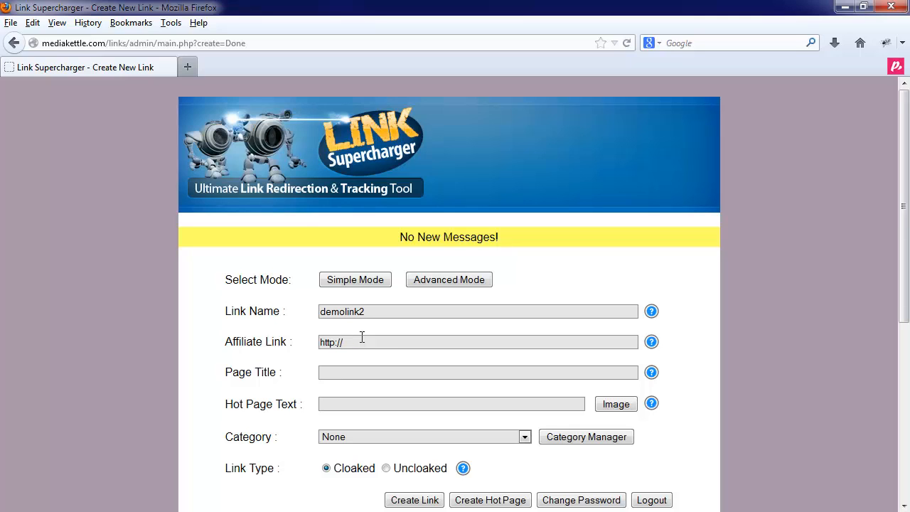
type("click")
key("Down")
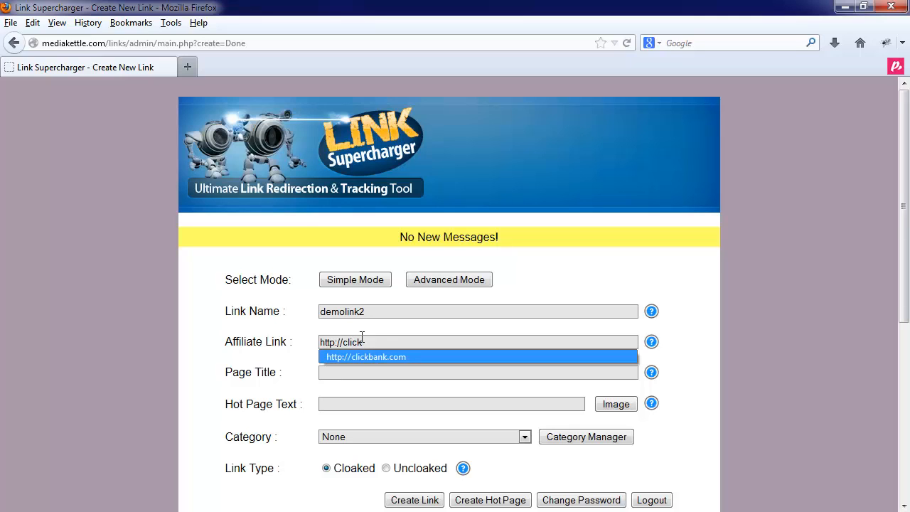
key("Return")
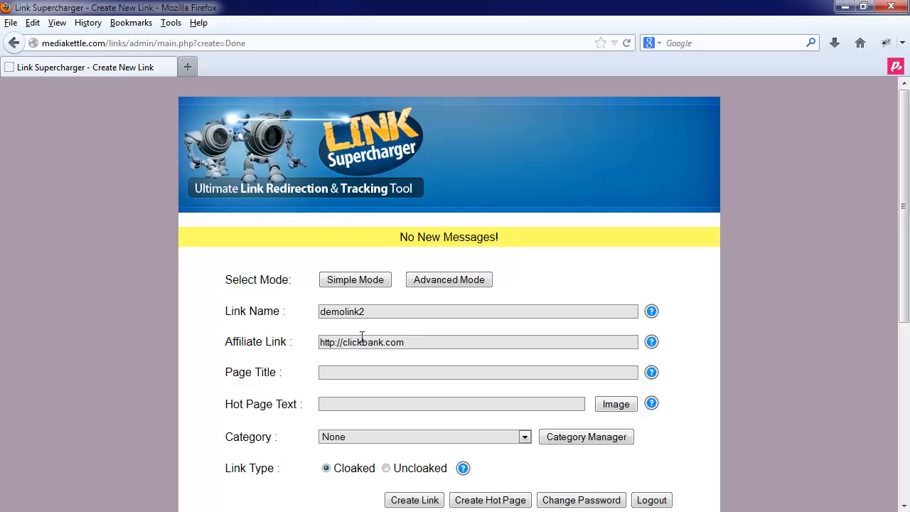
Set the page title to "Page Title" and the hot page text to "My Demo Hot Page Link Clickbank"
left_click(355, 375)
type("Page Title")
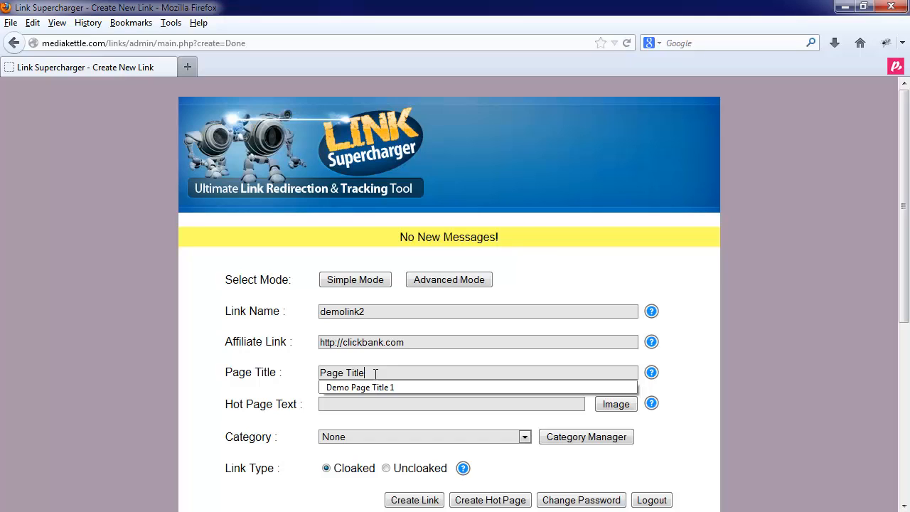
left_click(355, 404)
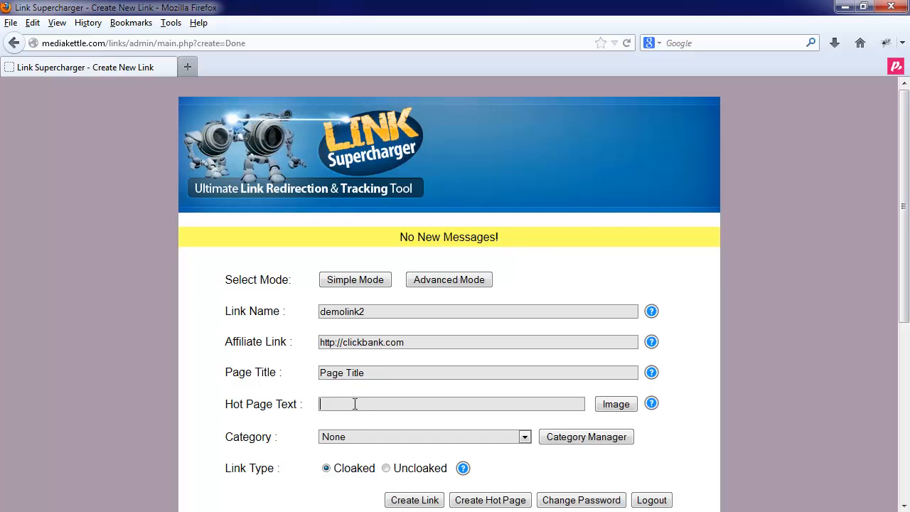
type("My ")
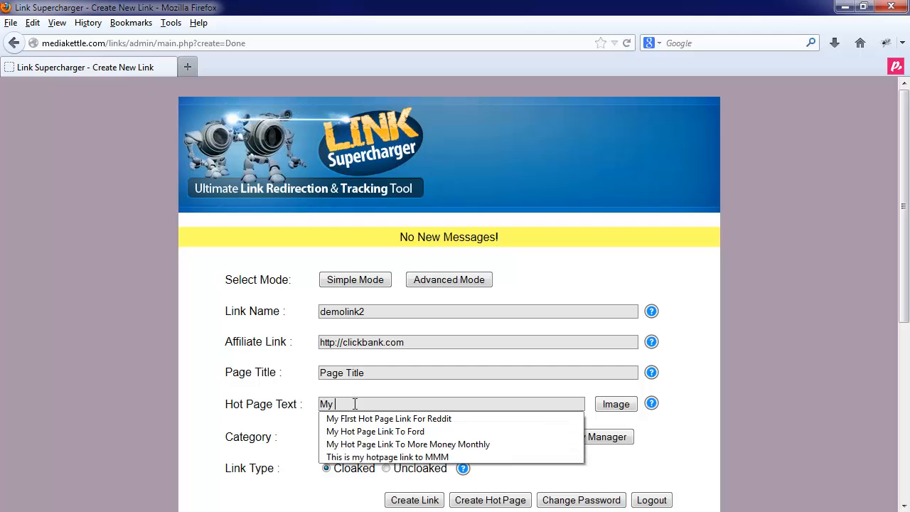
type("Demo Hot Page L")
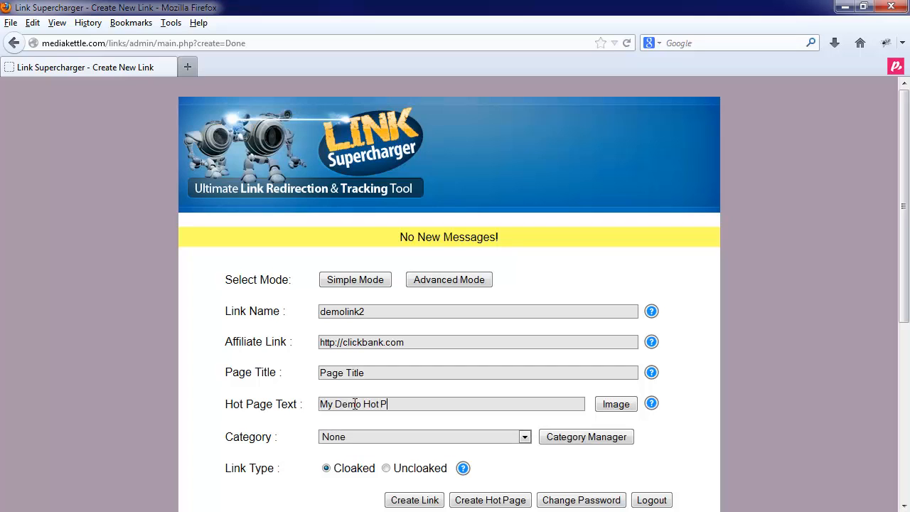
type("Clickbank")
Assign the link to the Deals Of The Week category, make it uncloaked, and create it
left_click(430, 437)
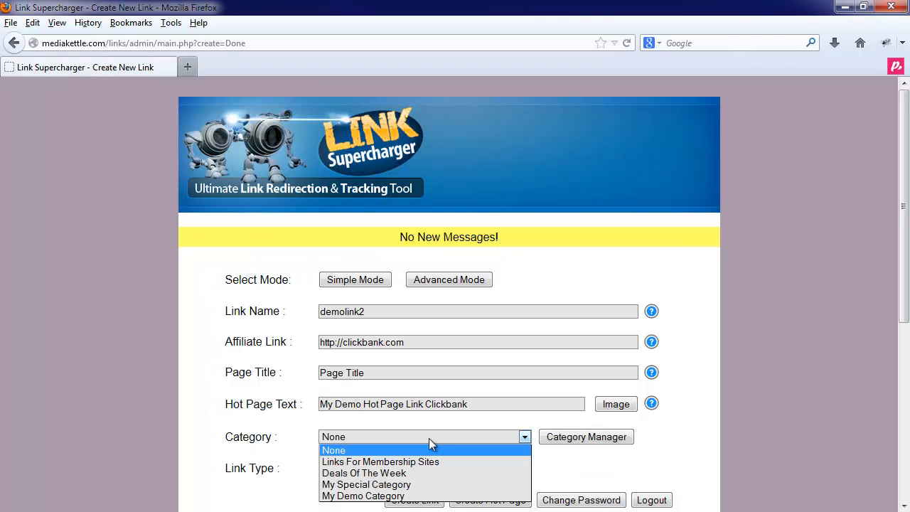
left_click(387, 474)
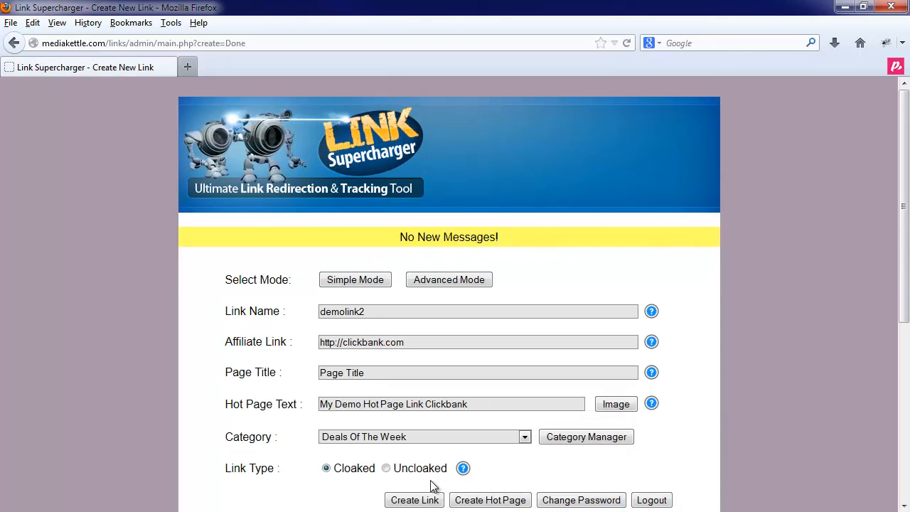
left_click(386, 468)
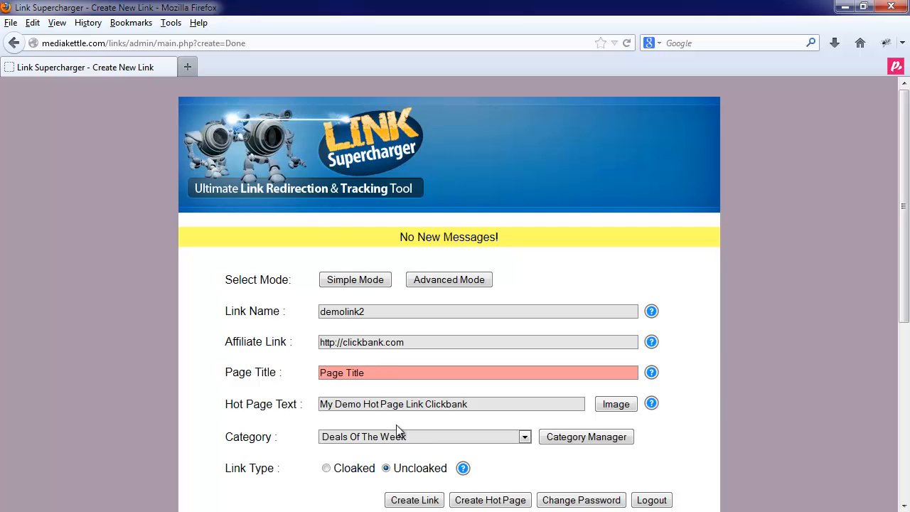
left_click(402, 500)
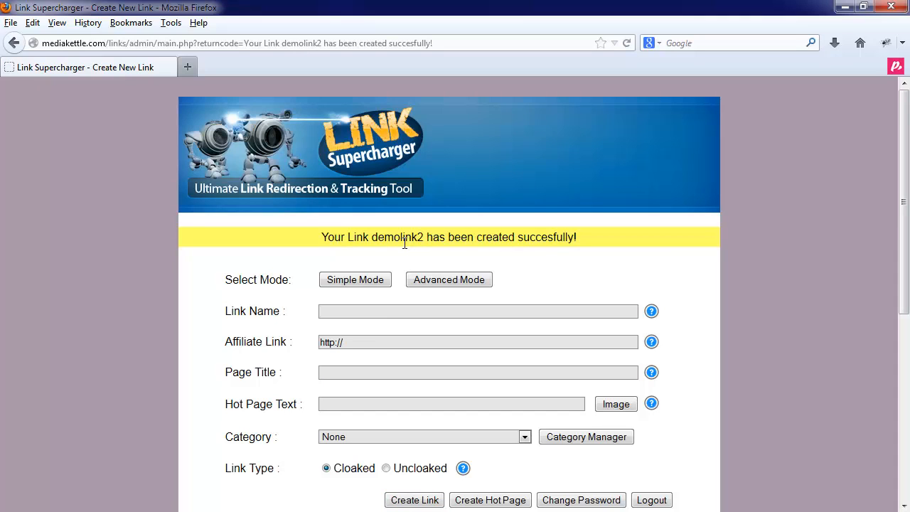
Try sorting the links table by link name and affiliate link, ending with link names in descending order
scroll(404, 264, "down", 8)
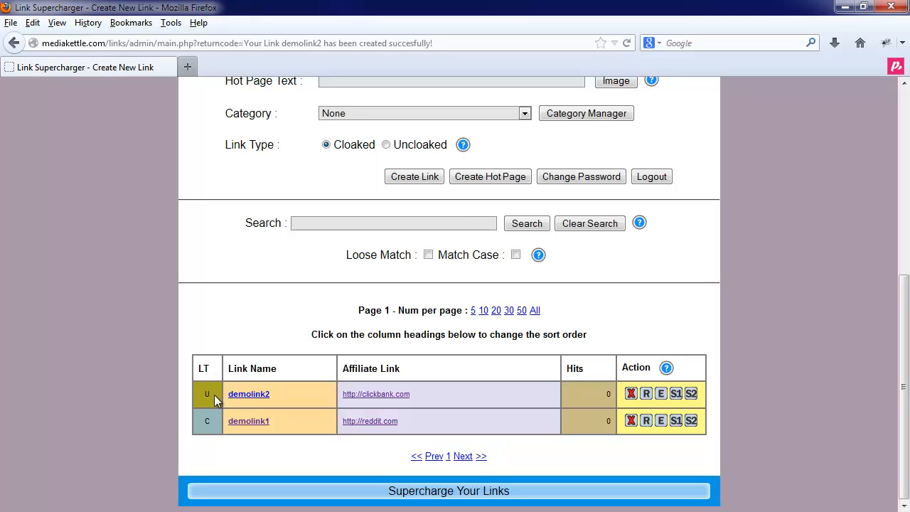
left_click(268, 369)
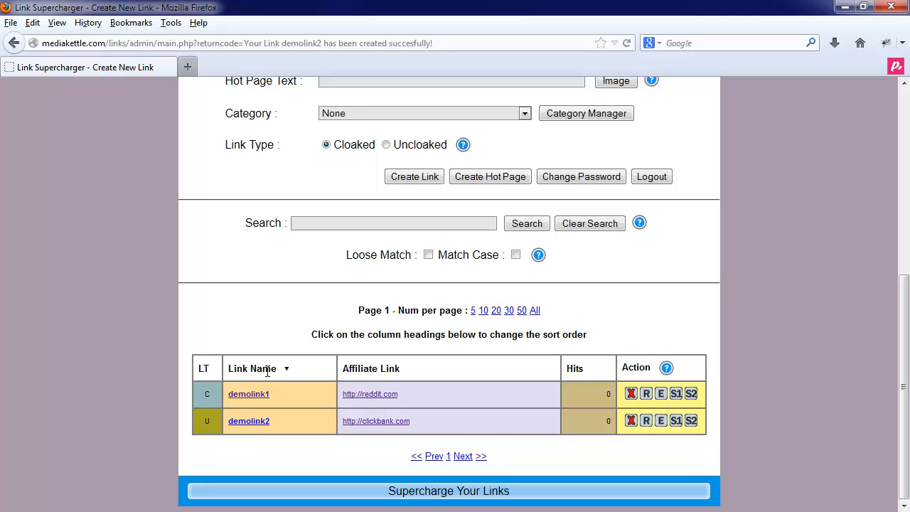
left_click(267, 368)
left_click(267, 369)
left_click(268, 369)
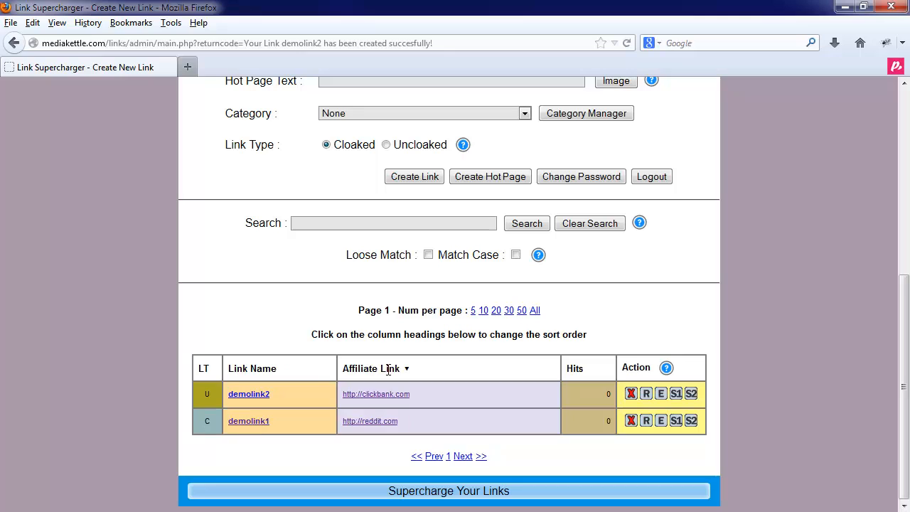
left_click(388, 368)
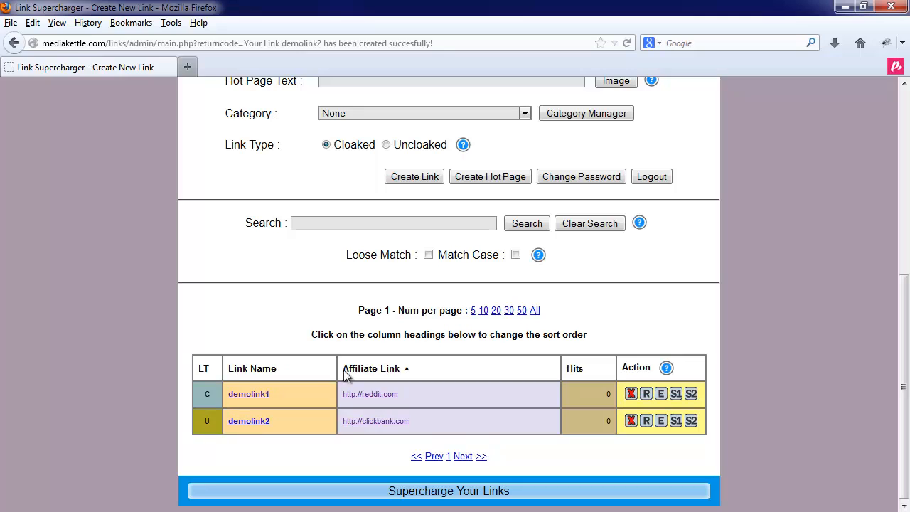
left_click(272, 371)
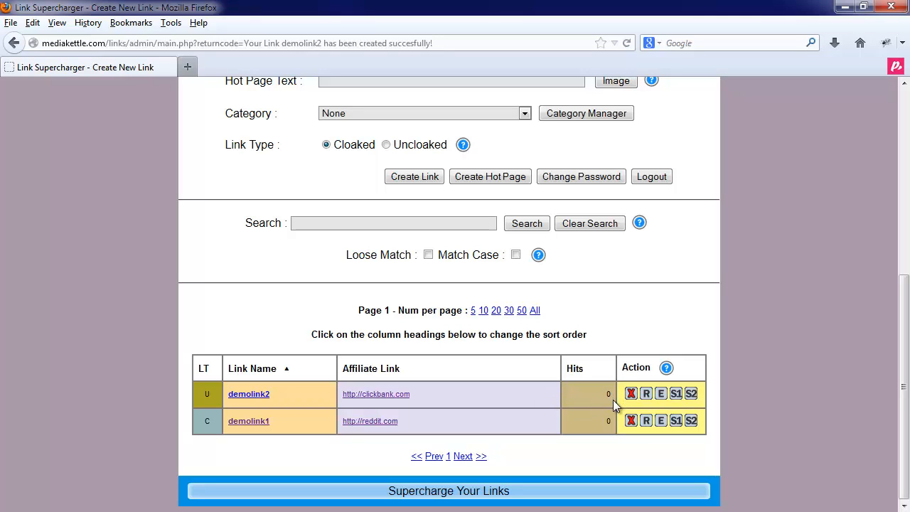
Look at the S1 sharing services for demolink2, and test the link before returning to the admin page
left_click(675, 395)
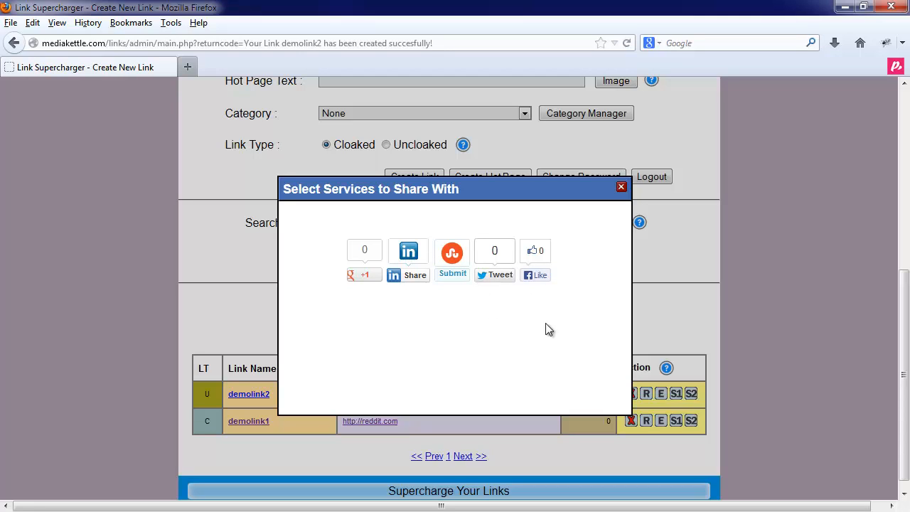
left_click(621, 189)
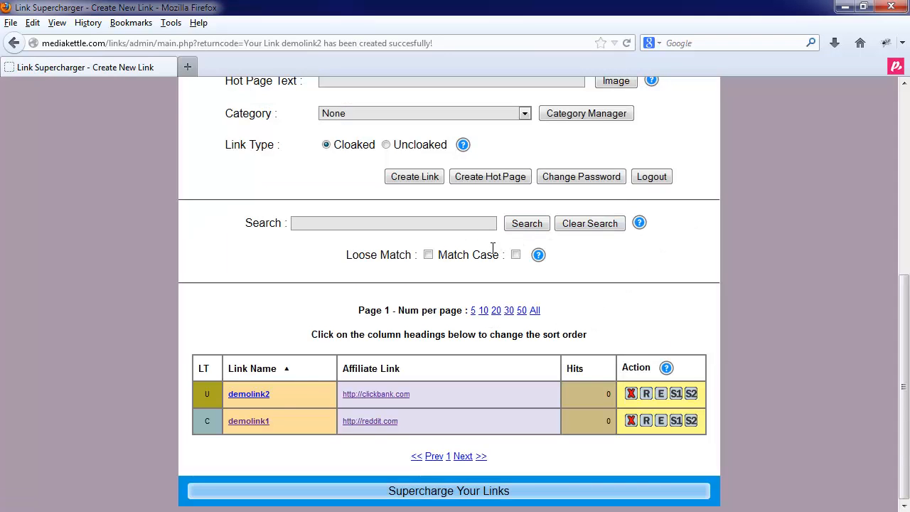
left_click(254, 396)
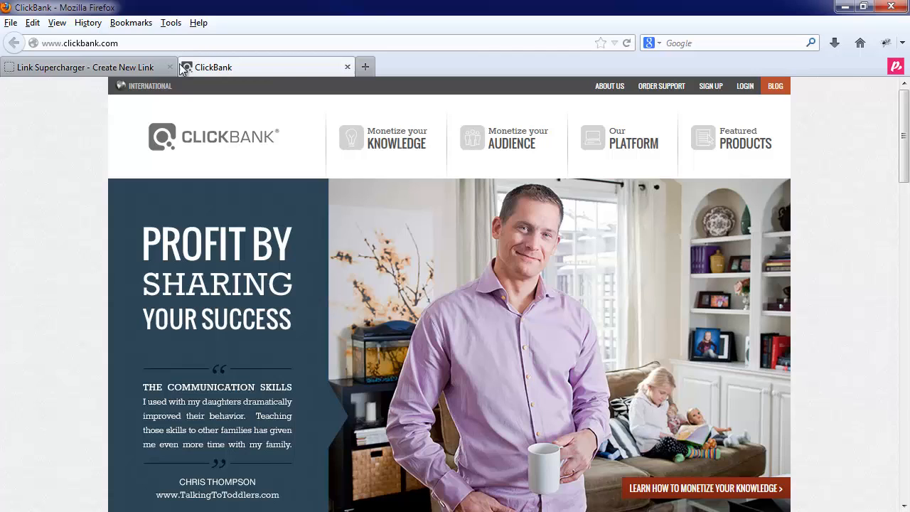
left_click(126, 66)
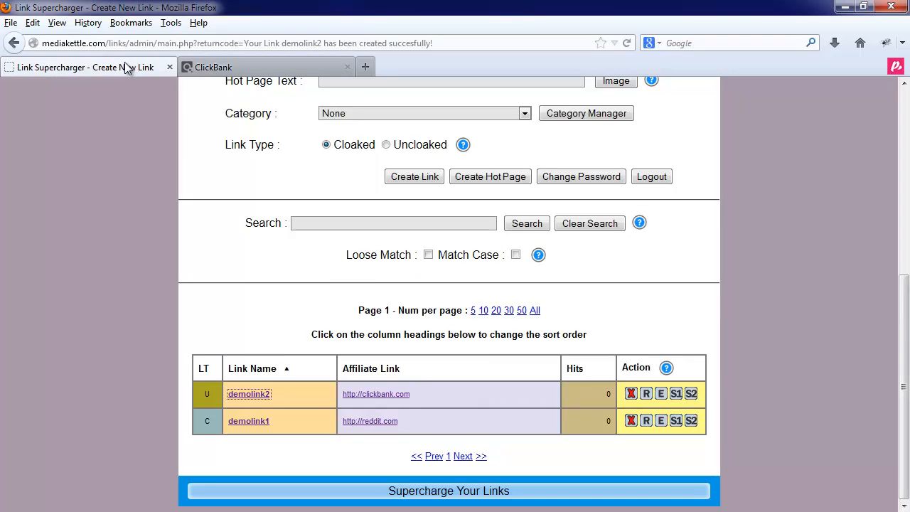
Copy demolink2's address and test it in a new tab, then return to the admin page and close both ClickBank tabs
right_click(240, 400)
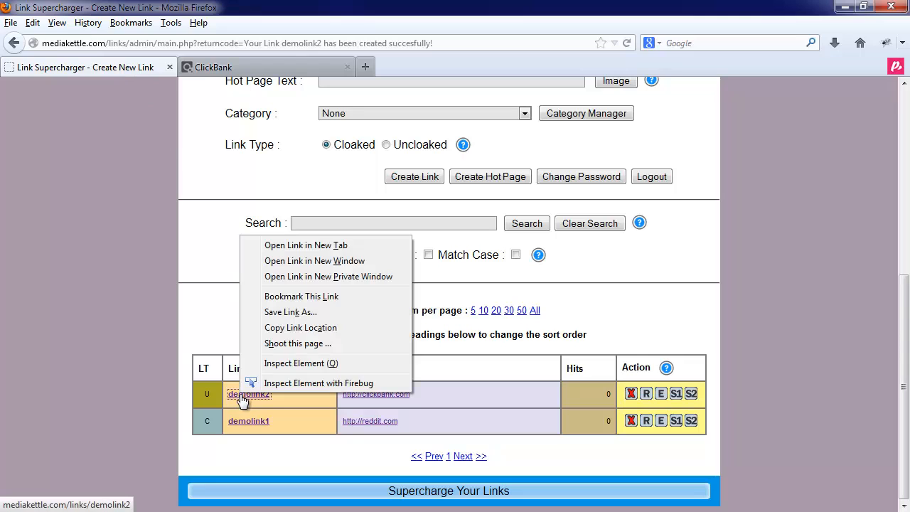
left_click(299, 329)
left_click(365, 66)
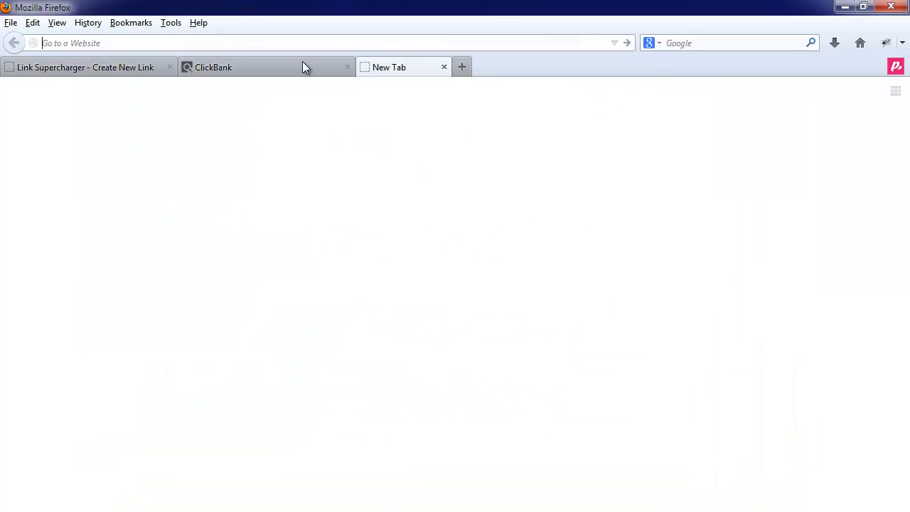
right_click(161, 41)
left_click(197, 104)
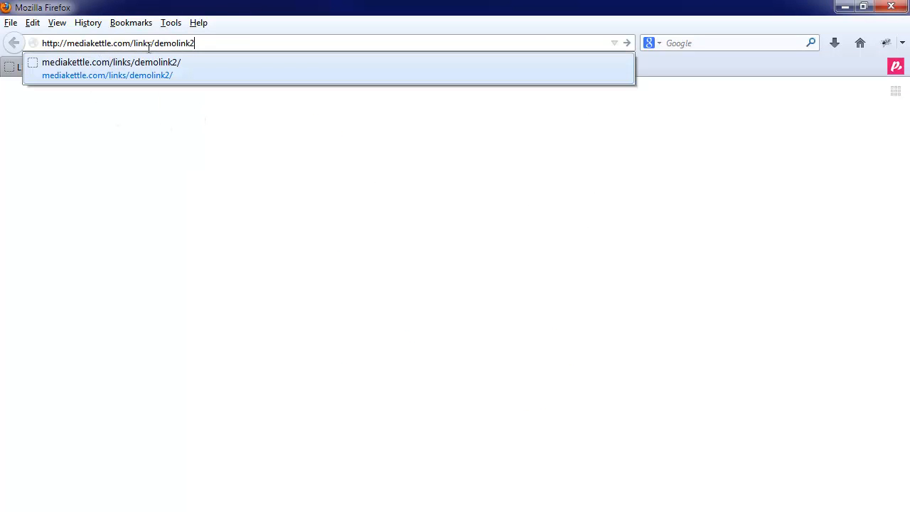
left_click(205, 41)
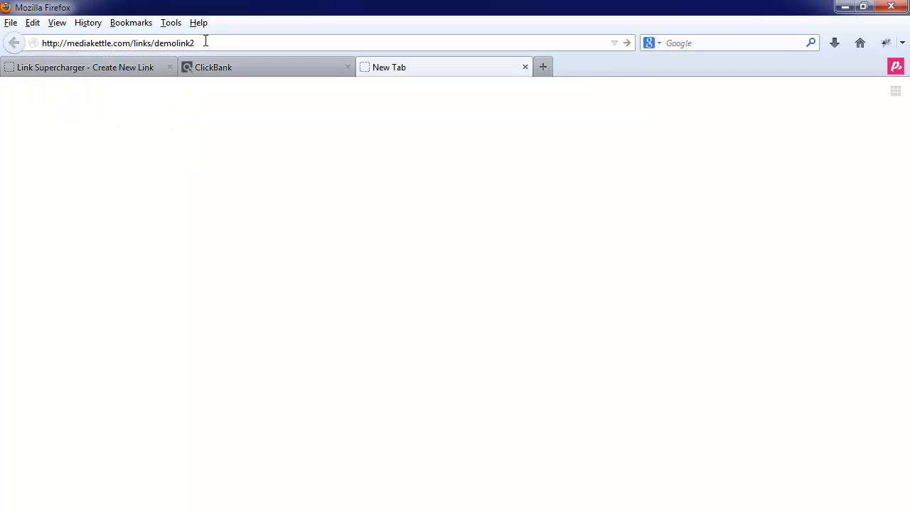
key("Return")
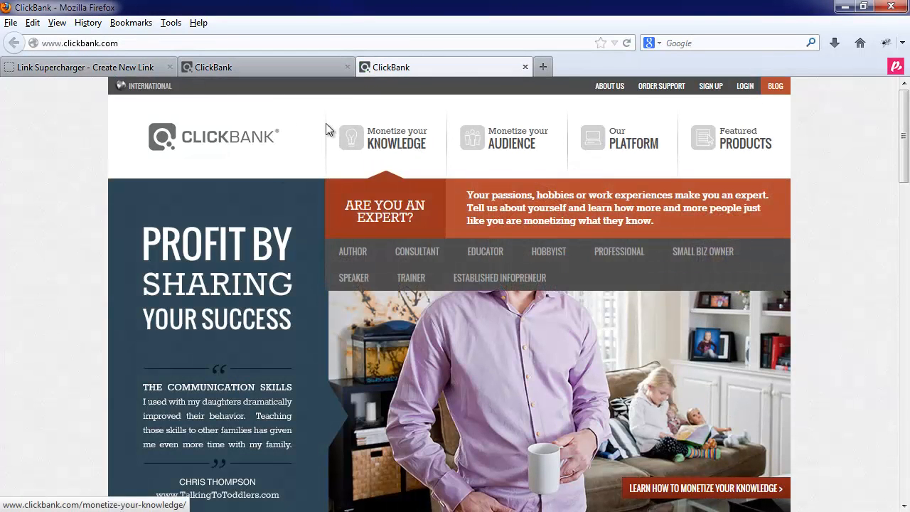
left_click(124, 66)
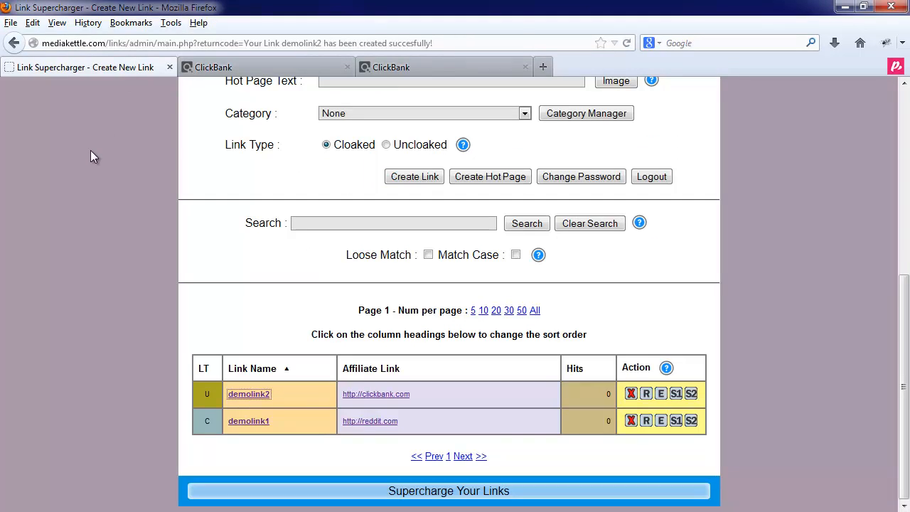
left_click(347, 67)
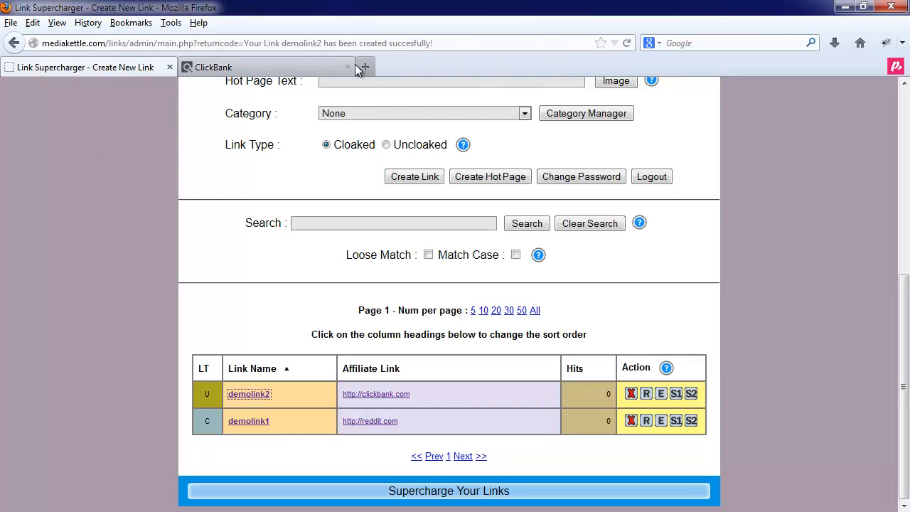
left_click(347, 66)
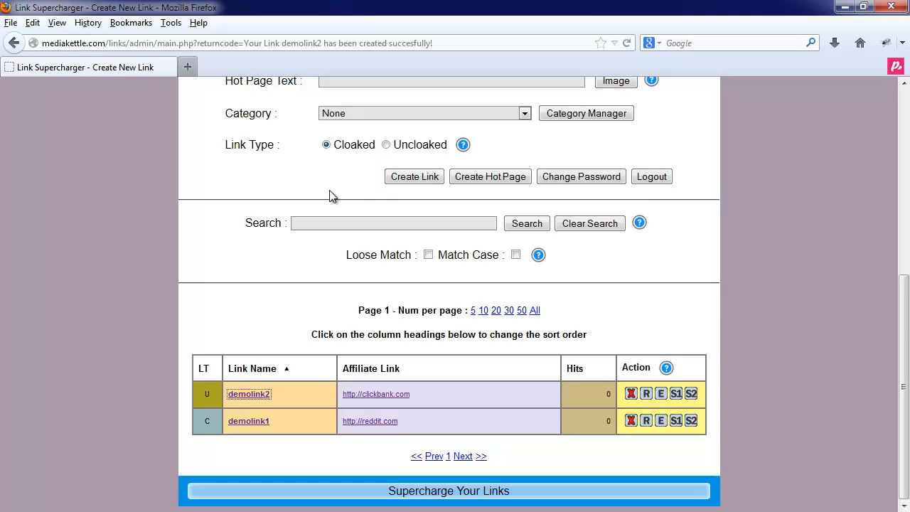
Open the hot page creation form and review its options from top to bottom
scroll(334, 199, "up", 5)
scroll(335, 199, "down", 3)
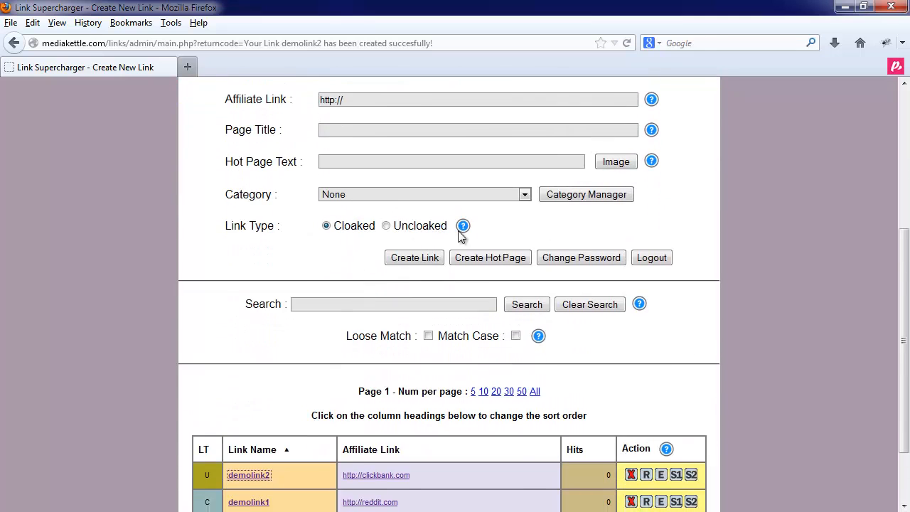
left_click(481, 260)
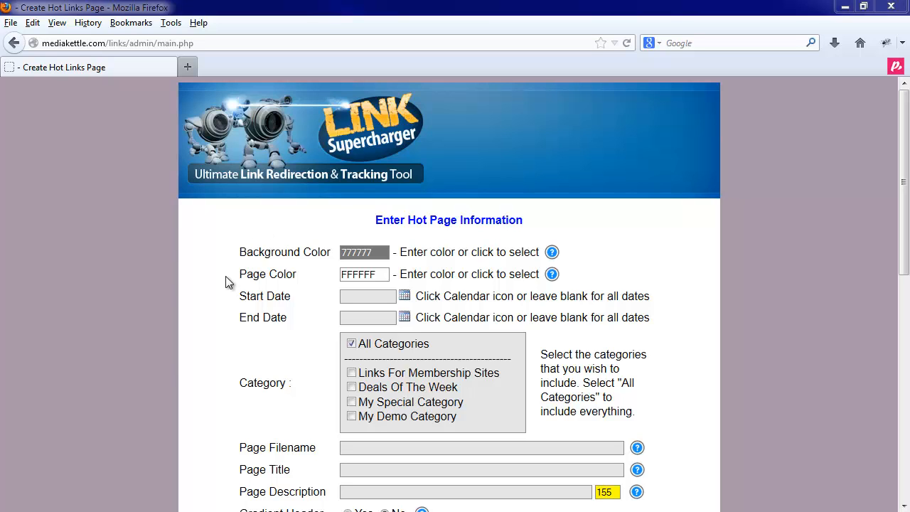
scroll(225, 282, "down", 10)
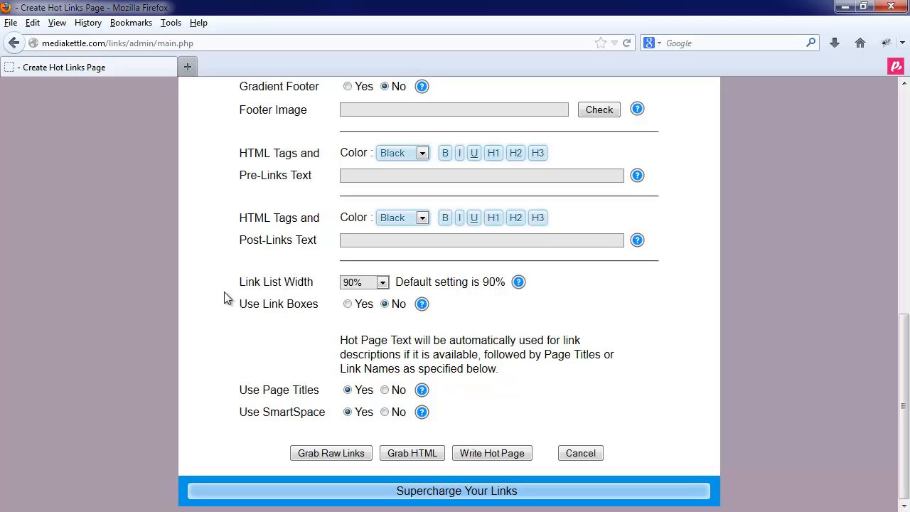
scroll(225, 290, "up", 9)
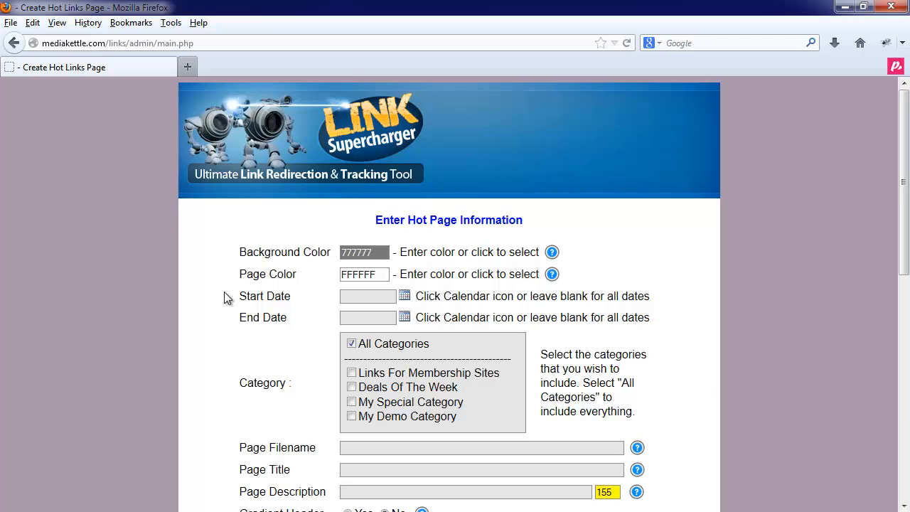
Set the hot page's background color to the dark grey 404040 with the color picker
left_click(368, 251)
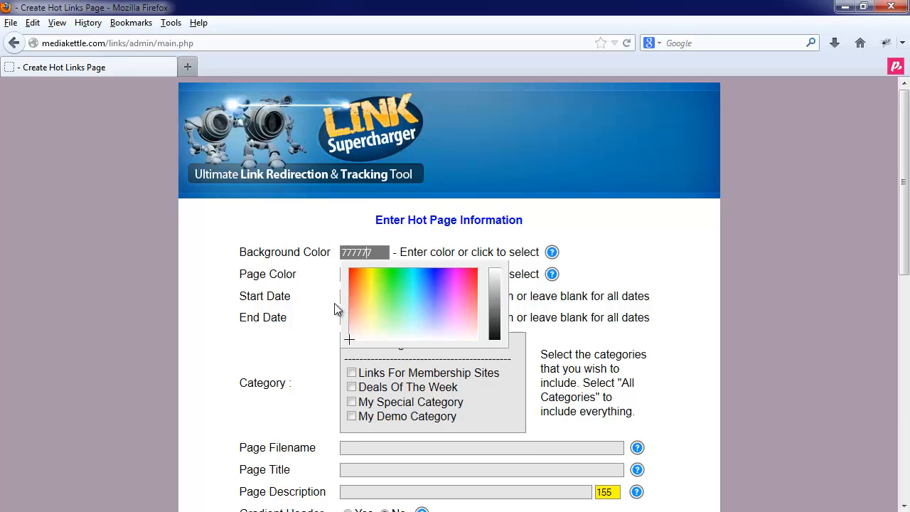
left_click(497, 316)
left_click_drag(497, 315, 497, 324)
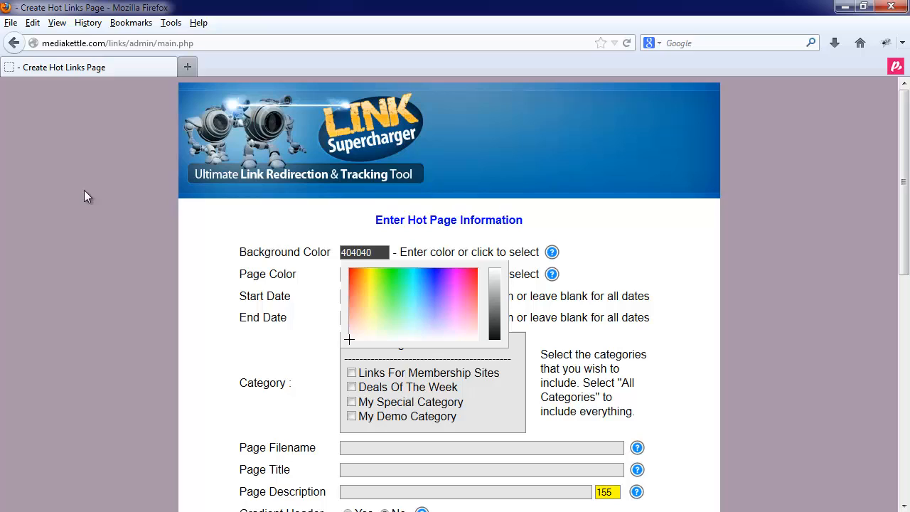
Look at the page color picker and the start and end date calendars, leaving the color at FFFFFF and both dates blank
left_click(213, 233)
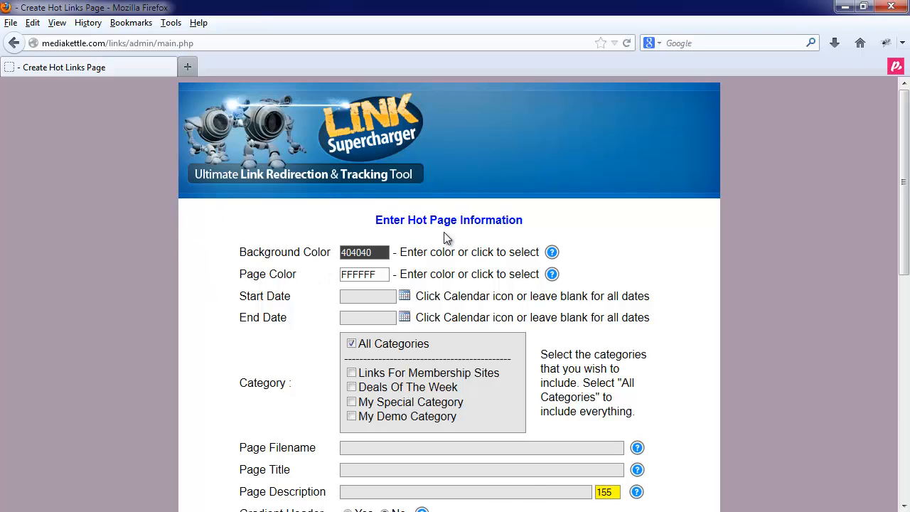
left_click(362, 273)
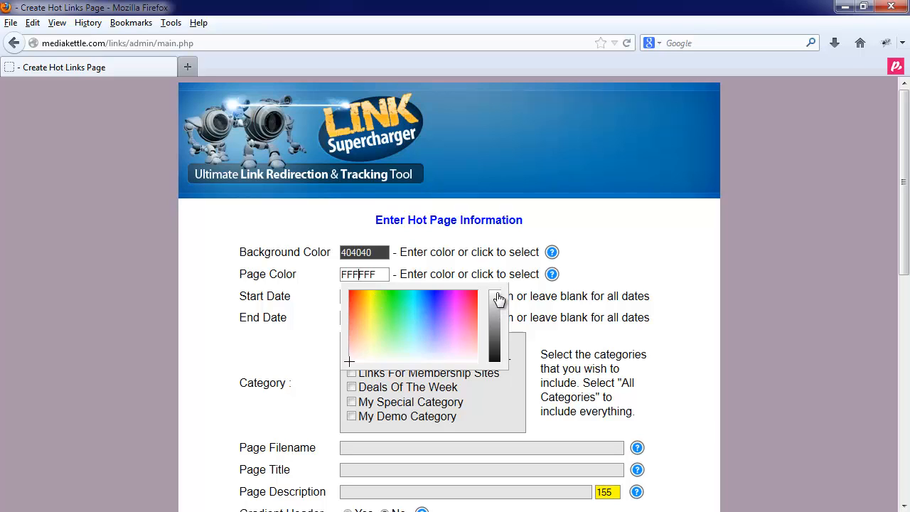
left_click(273, 273)
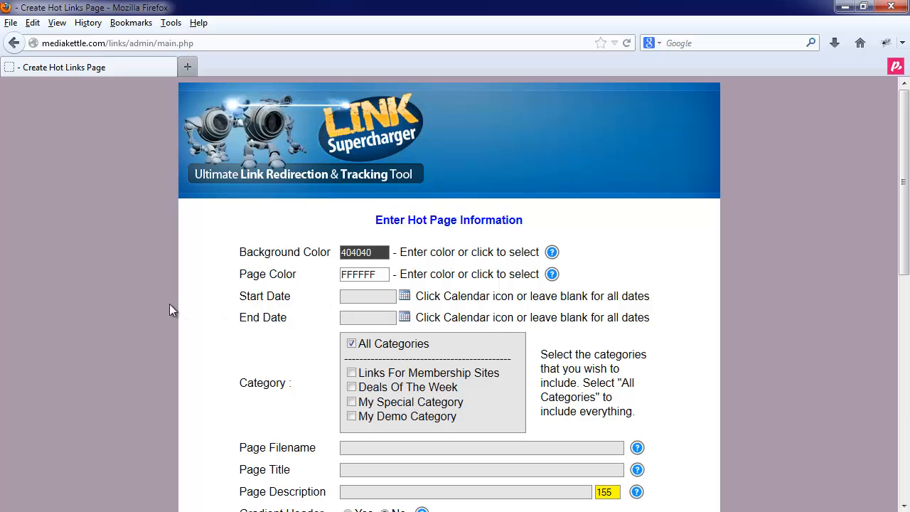
left_click(404, 297)
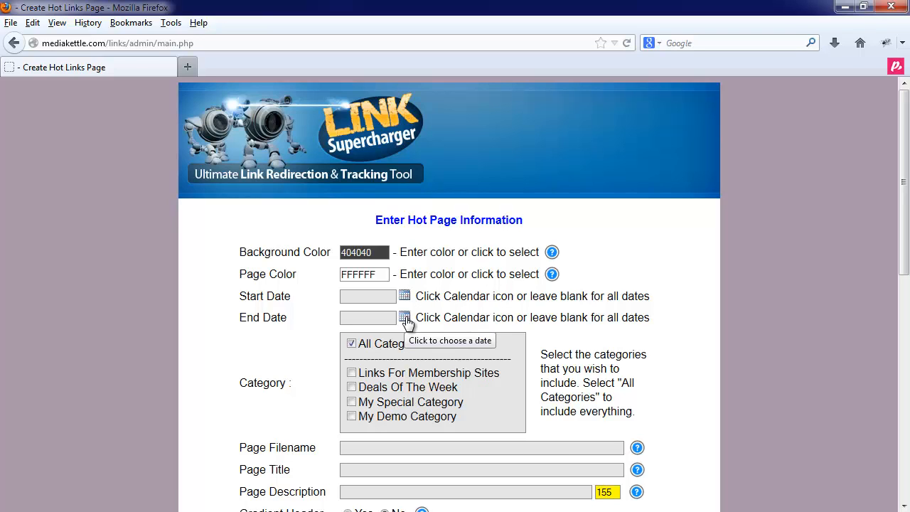
left_click(405, 318)
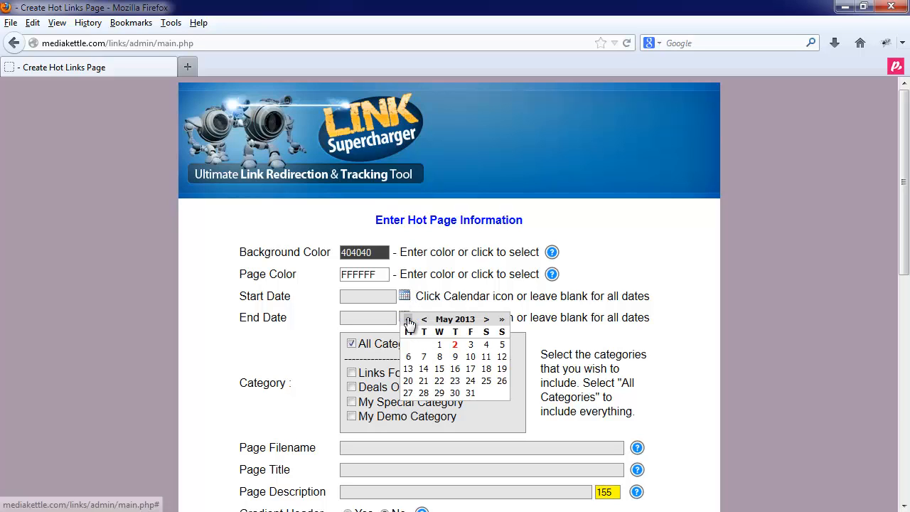
left_click(405, 299)
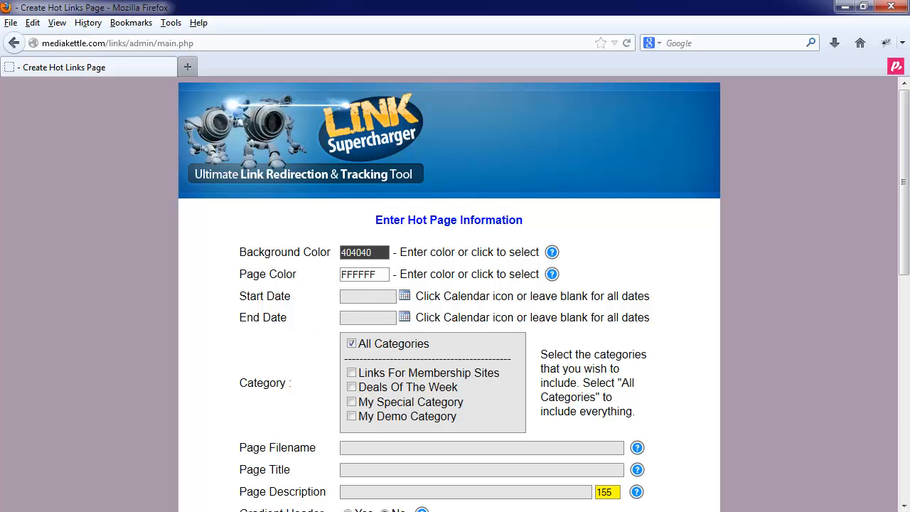
Try several category combinations for the hot page, finishing with only the Deals Of The Week category included
left_click(351, 401)
left_click(351, 388)
left_click(351, 372)
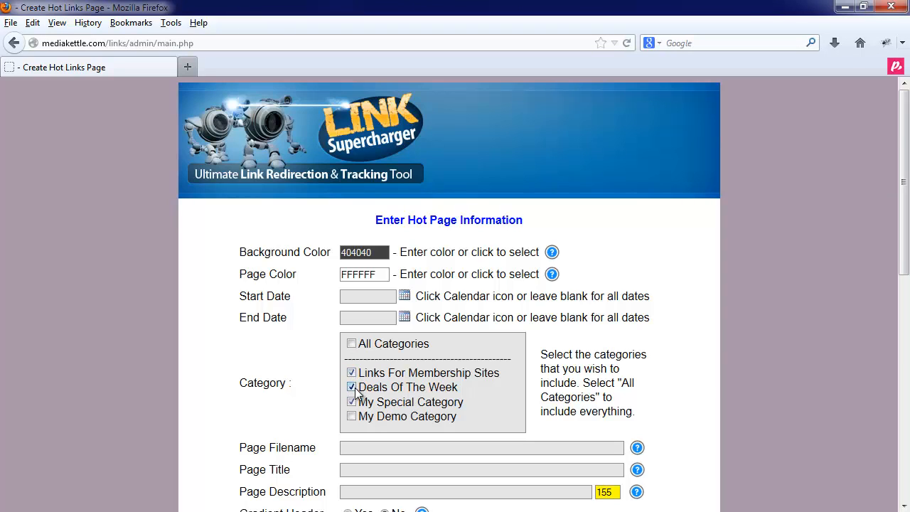
left_click(352, 387)
left_click(351, 372)
left_click(352, 402)
left_click(353, 345)
left_click(354, 345)
left_click(352, 387)
Set the page filename to hotpage1 and the page title to My Hot Page
type("hotpage1")
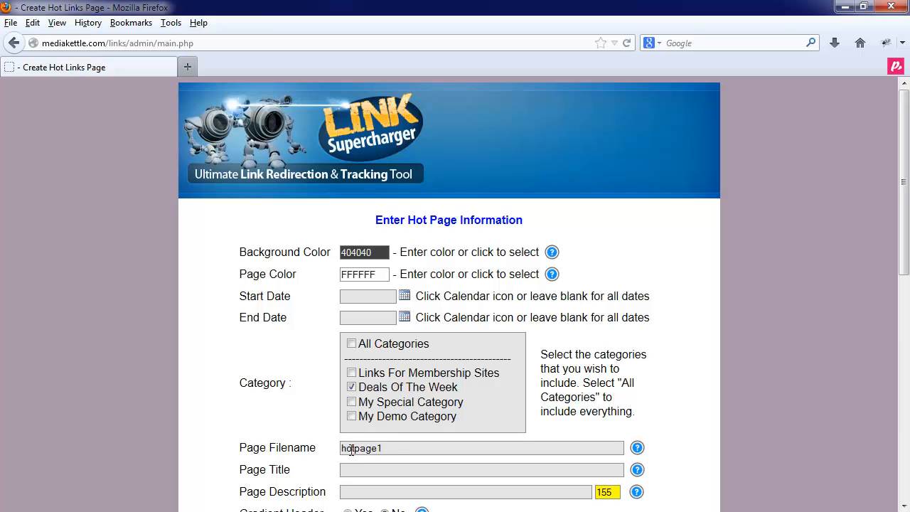
scroll(300, 439, "down", 2)
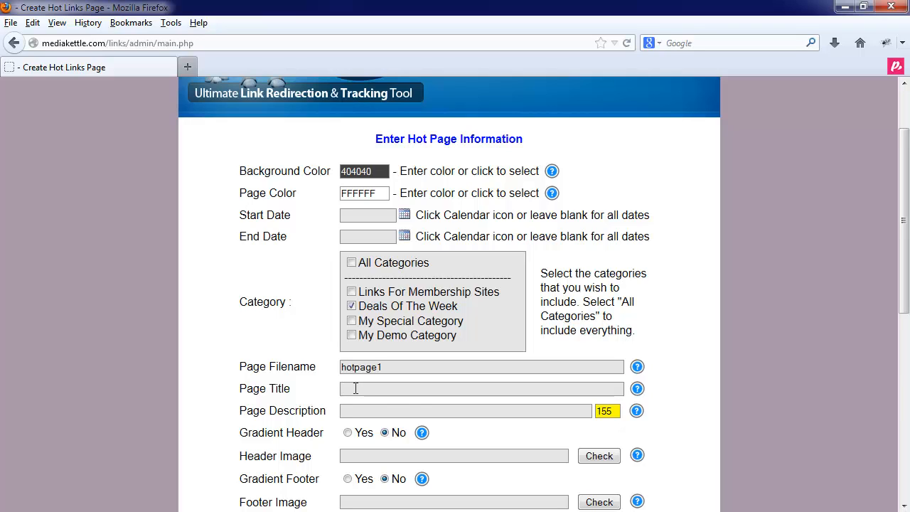
type("My Hot Page")
Enter the page description "THis is a description of my Hotpage - You should probably do something a little better"
left_click(464, 411)
type("THis is a ")
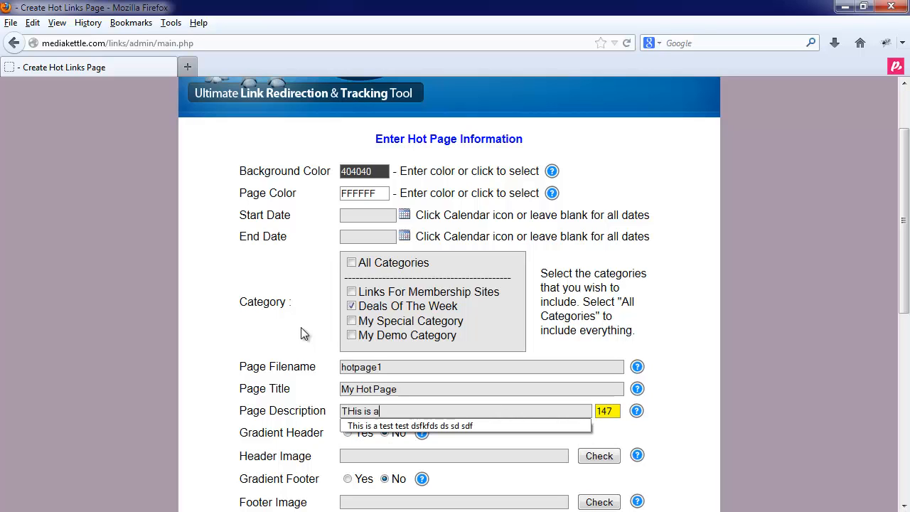
type("descriptio")
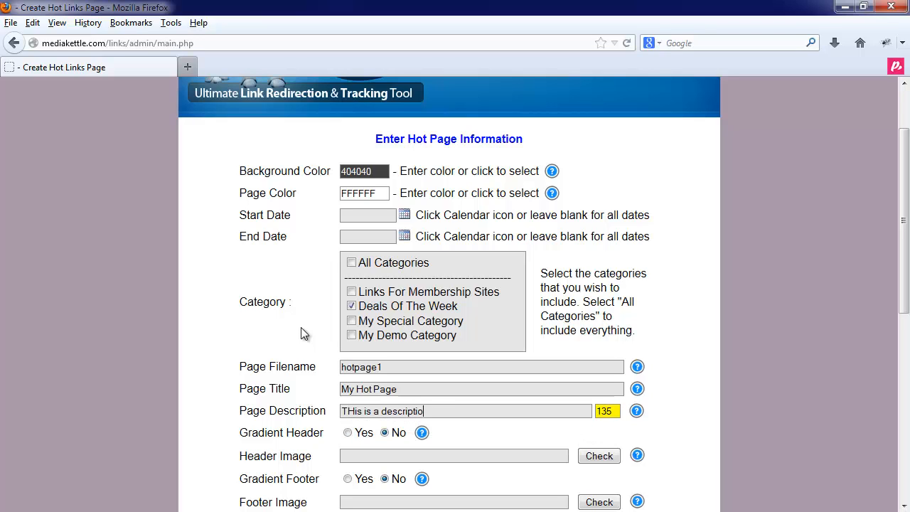
type("n of my Hotpage - You should ")
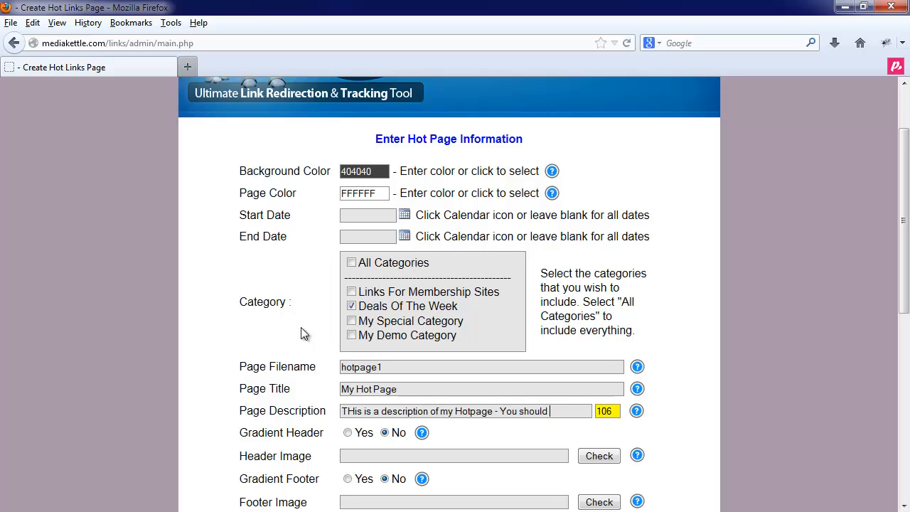
type("probably do some")
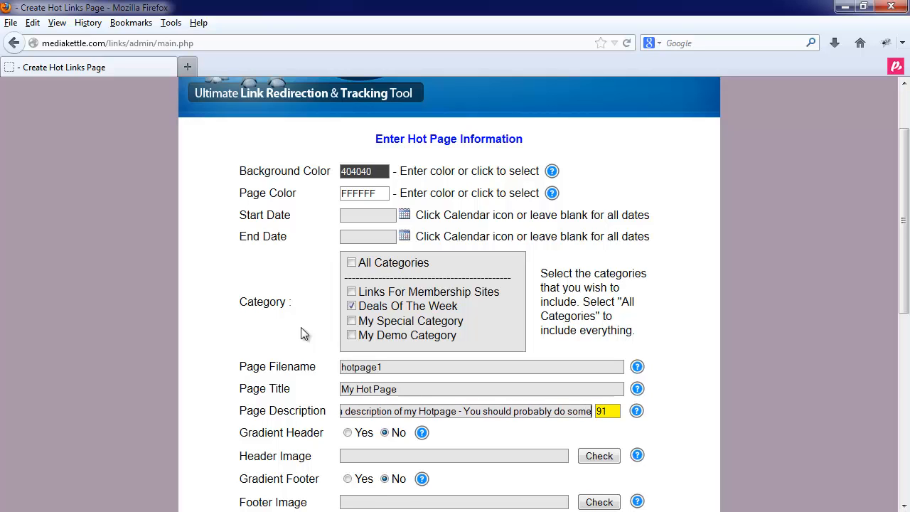
type("thing a little better")
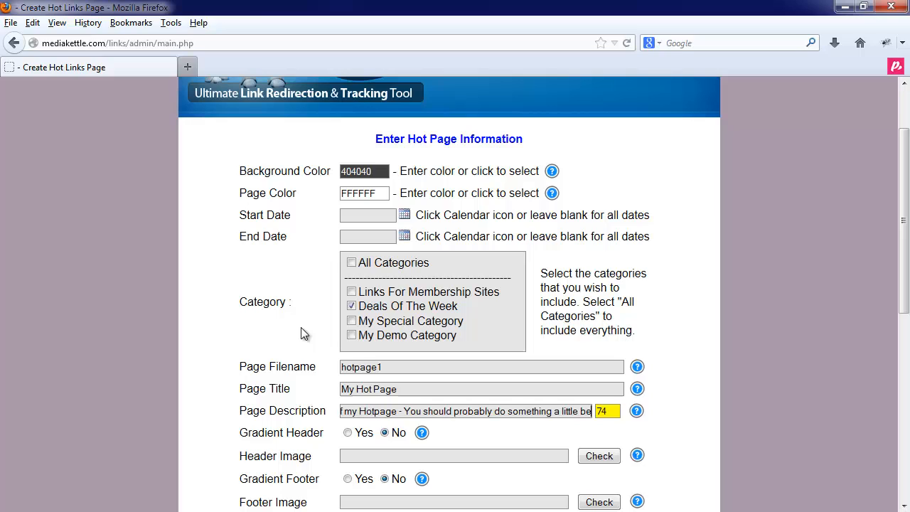
key("BackSpace")
key("BackSpace")
key("BackSpace")
key("BackSpace")
key("BackSpace")
type("ter")
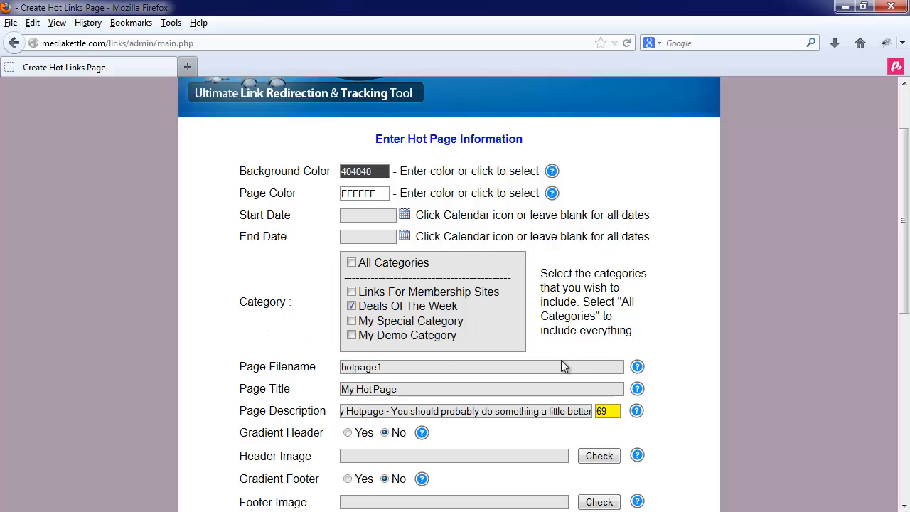
Try a gradient header with start color 770E02 and end color FFFF17, and look at the text color picker
scroll(547, 391, "down", 2)
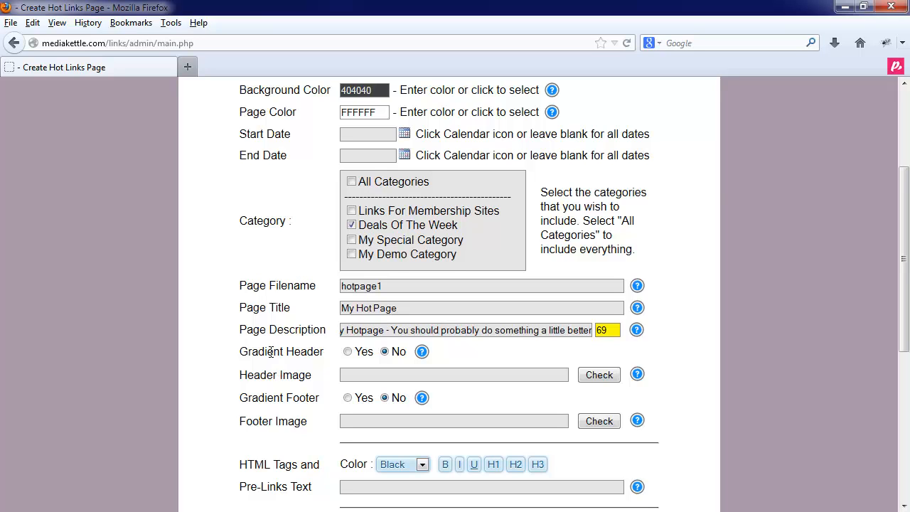
scroll(270, 351, "up", 4)
scroll(334, 311, "down", 4)
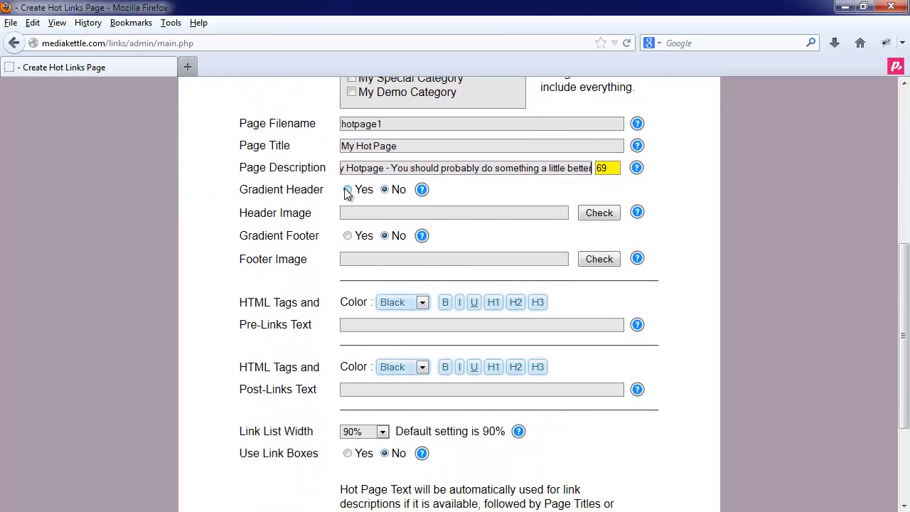
left_click(347, 191)
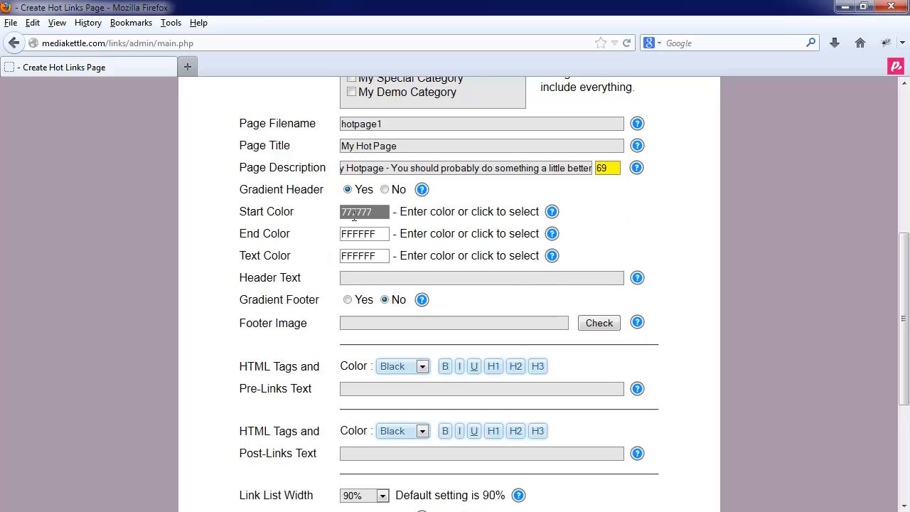
left_click(356, 212)
left_click(351, 228)
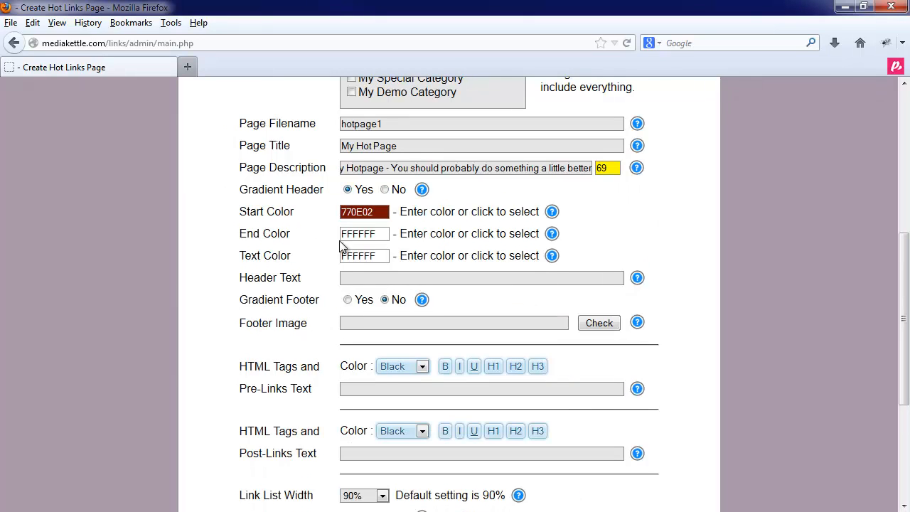
left_click(355, 233)
left_click(370, 255)
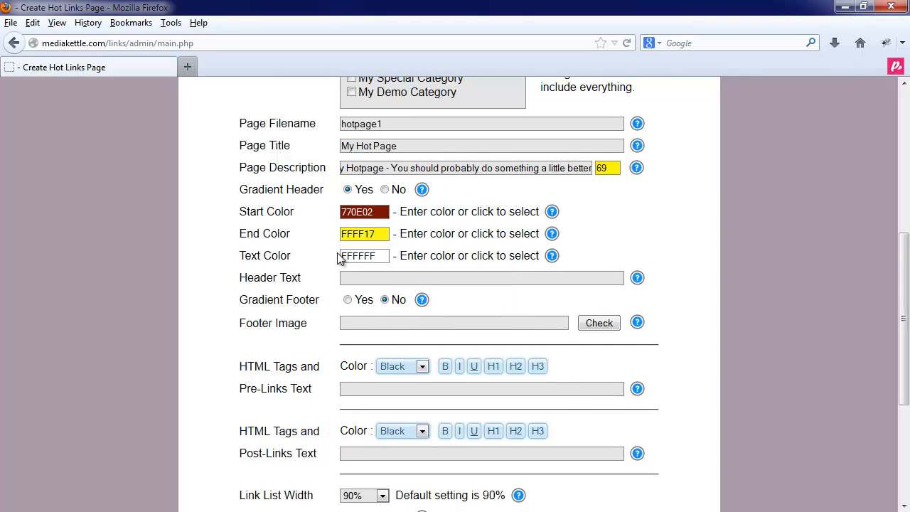
left_click(366, 257)
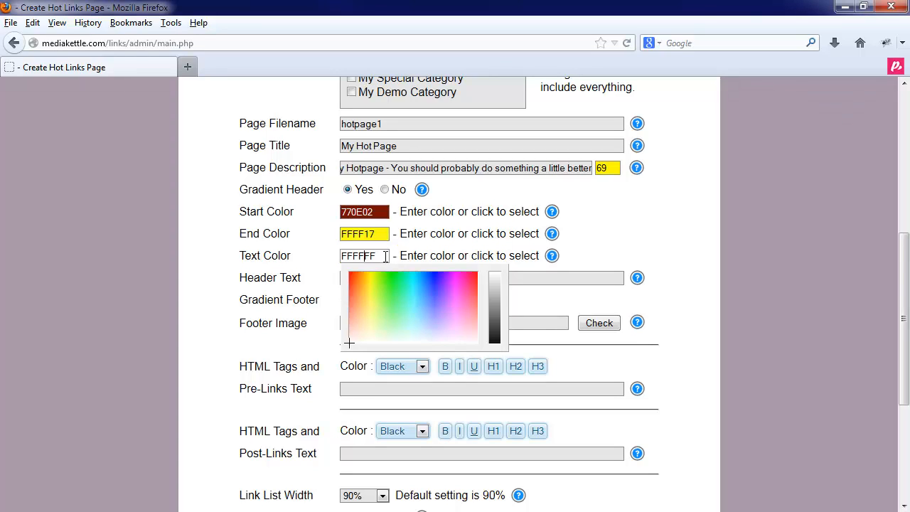
left_click(311, 267)
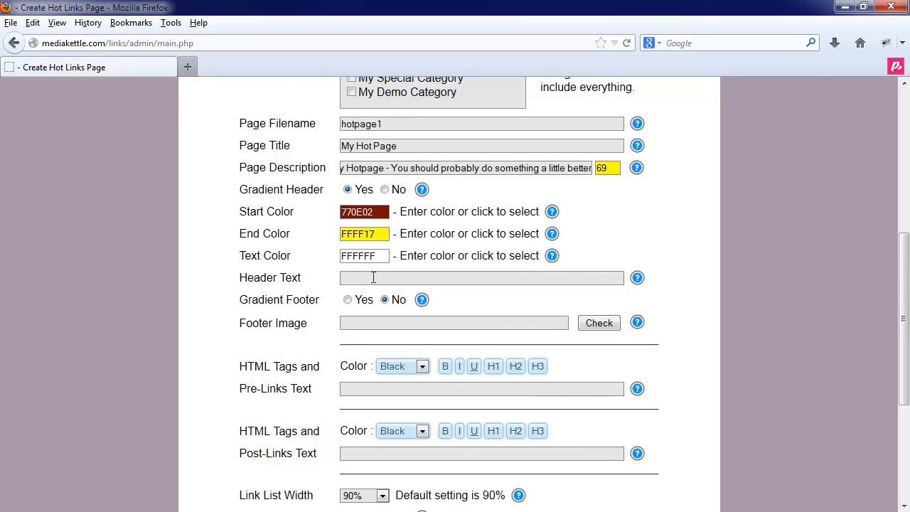
Try the header image, gradient header and gradient footer options, finishing with both gradients set to No
left_click(384, 189)
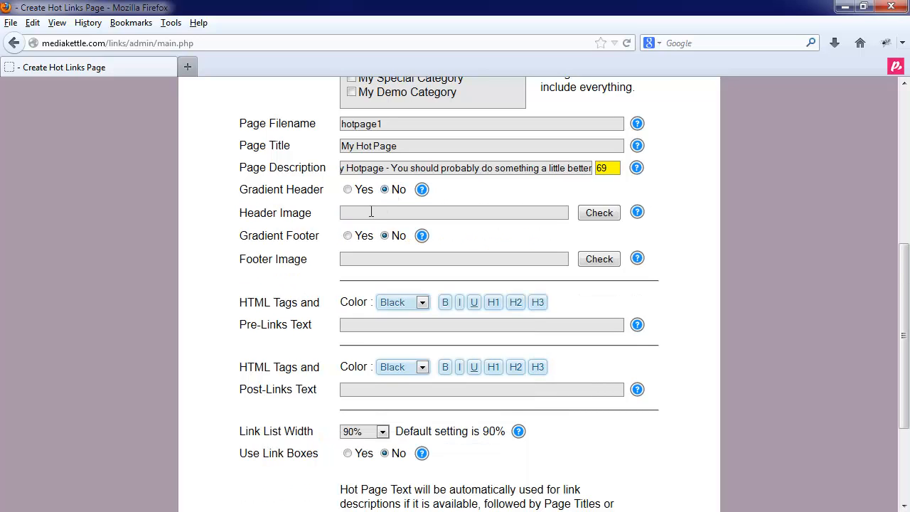
left_click(407, 215)
left_click(408, 215)
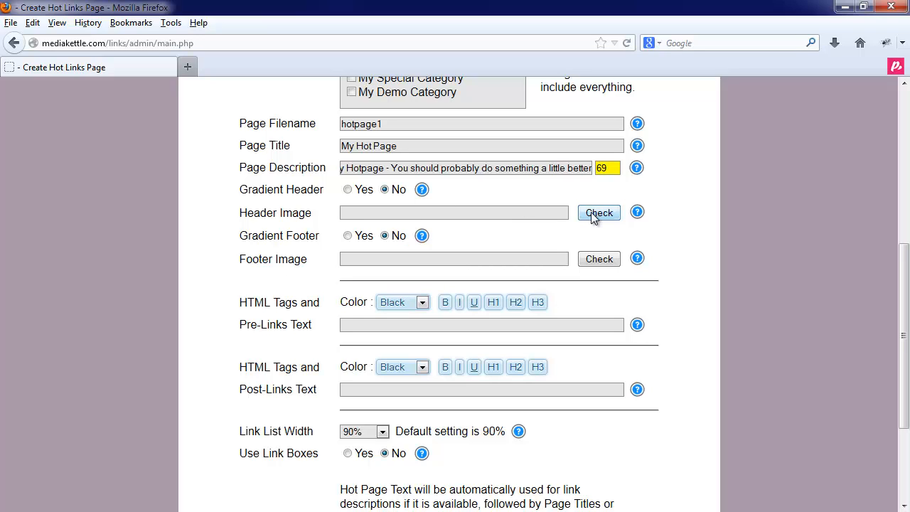
left_click(348, 190)
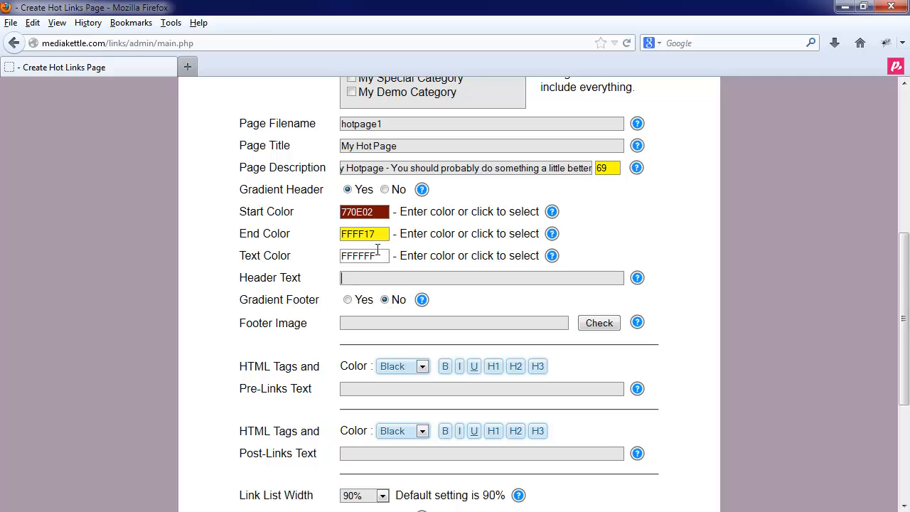
left_click(347, 301)
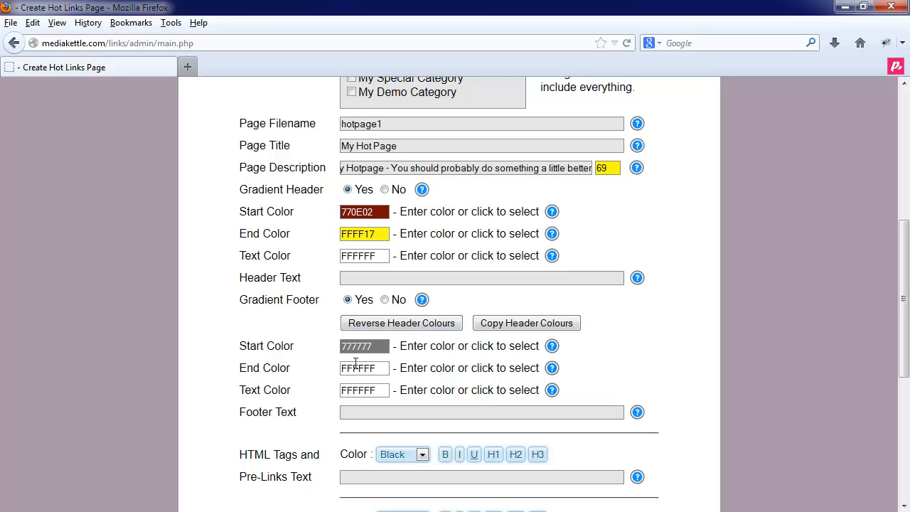
left_click(385, 299)
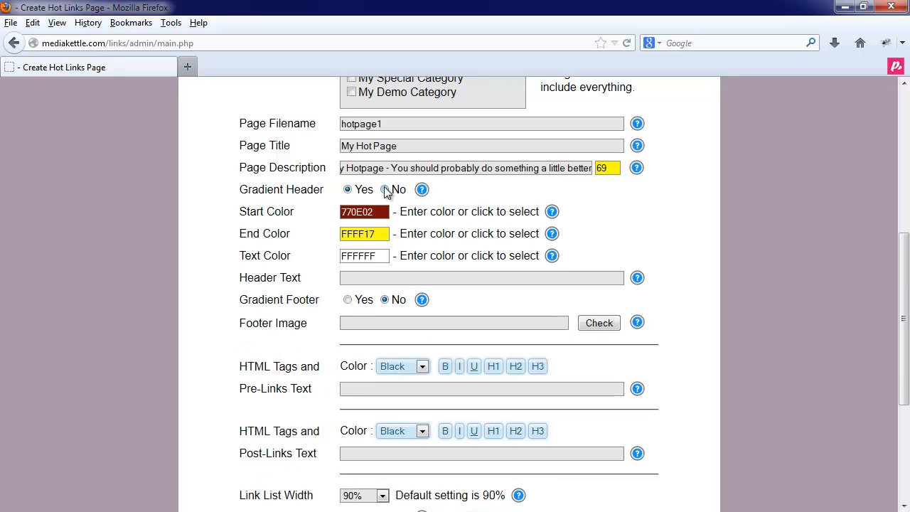
left_click(384, 189)
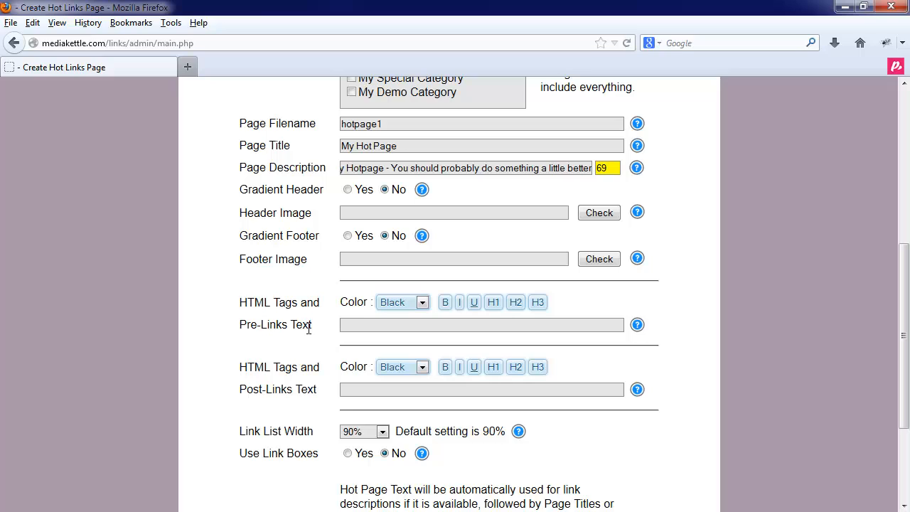
Enter "Here is some text before the links" as the pre-links text
left_click(362, 320)
type("Here is some text before the link")
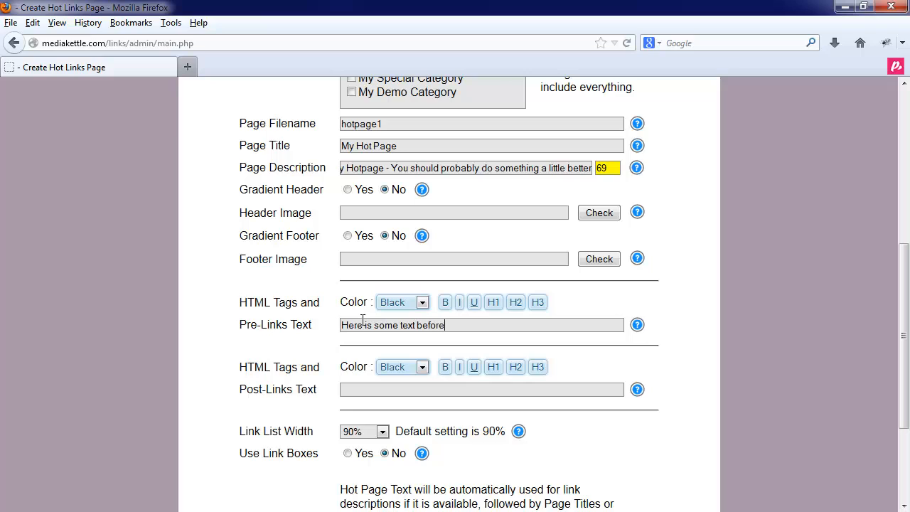
type("s")
Format the whole pre-links text as bold, heading level H1 and navy using the HTML tags
key("ctrl+a")
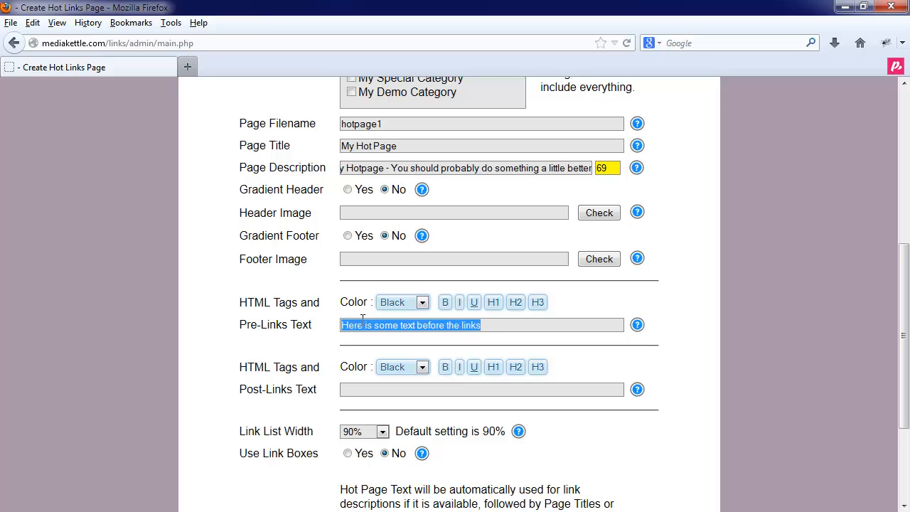
left_click(445, 302)
left_click(519, 324)
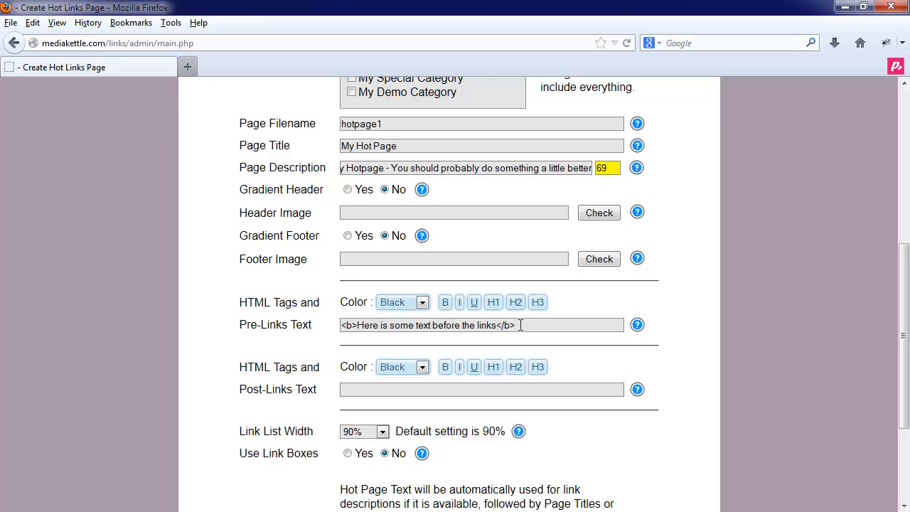
key("ctrl+a")
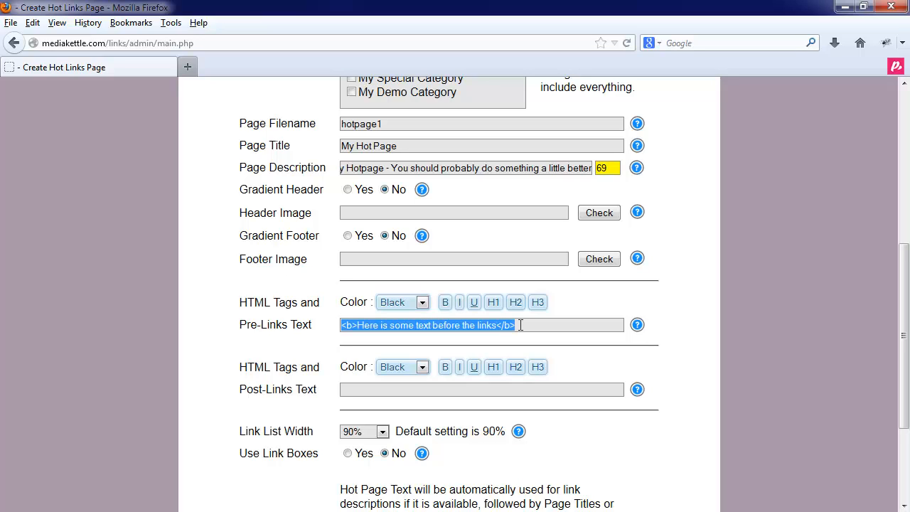
left_click(489, 300)
left_click_drag(570, 326, 338, 324)
left_click(421, 302)
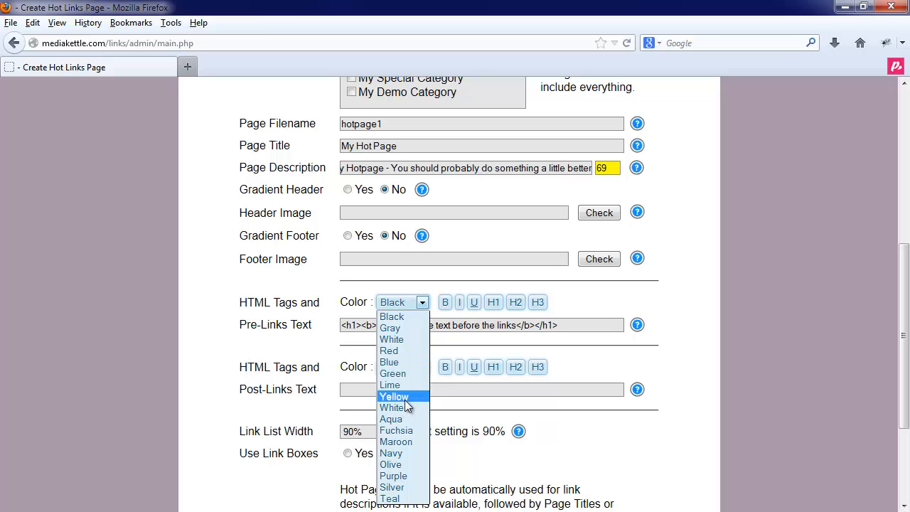
left_click(406, 452)
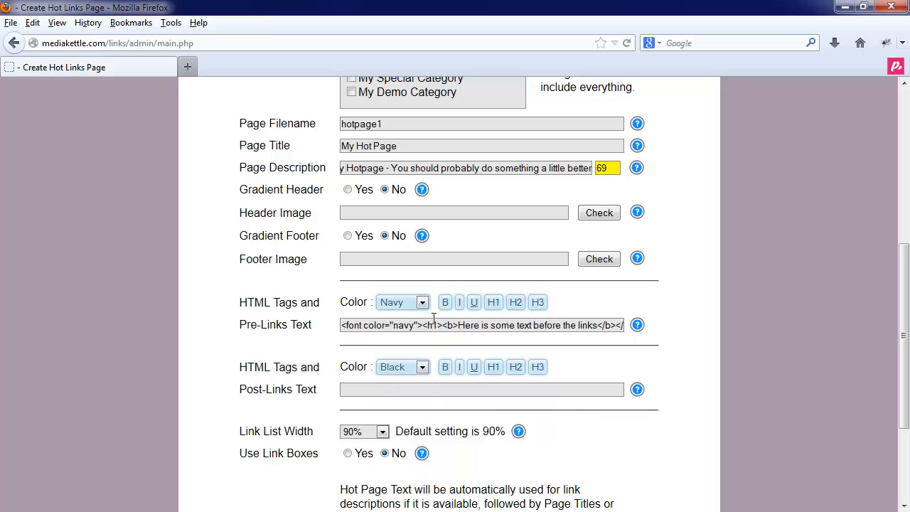
Set the hot page's link list width to 60%, leaving the post-links text empty
left_click(388, 388)
scroll(428, 427, "down", 4)
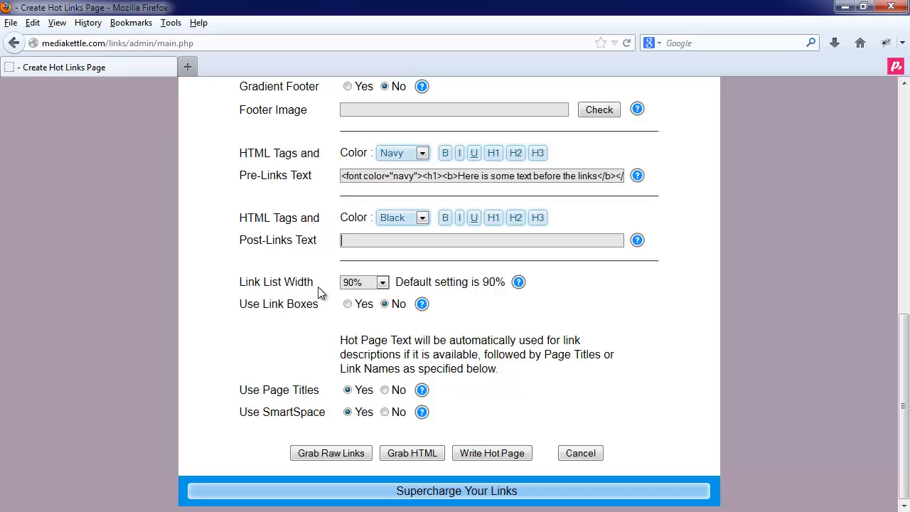
left_click(373, 285)
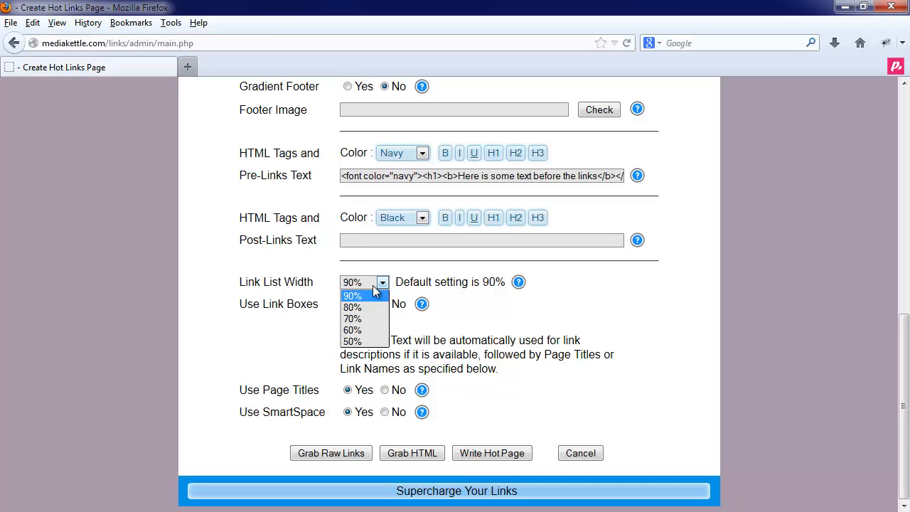
left_click(361, 330)
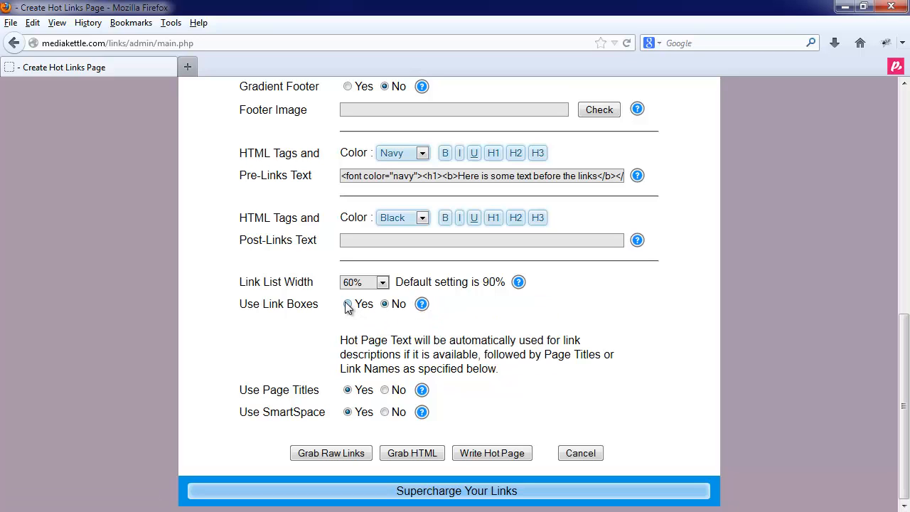
Enable link boxes with a border size of 2 and the solid border style
left_click(348, 304)
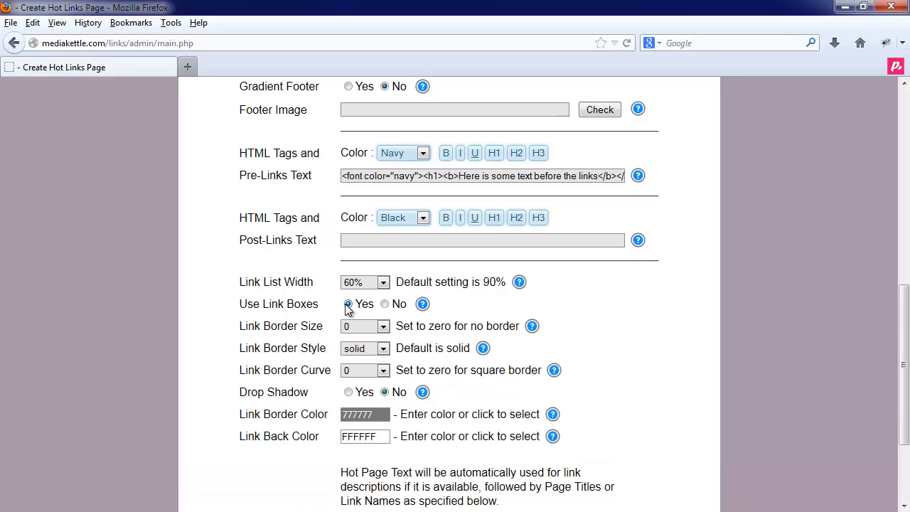
left_click(379, 328)
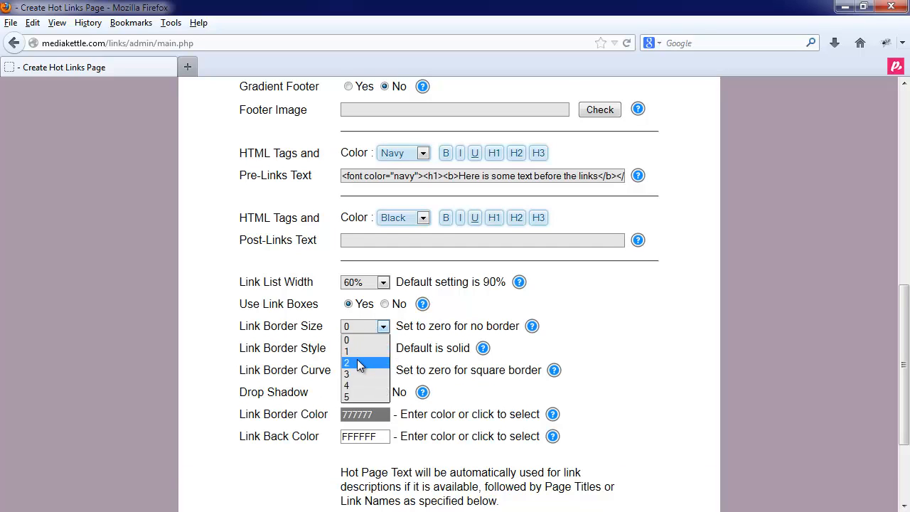
left_click(357, 363)
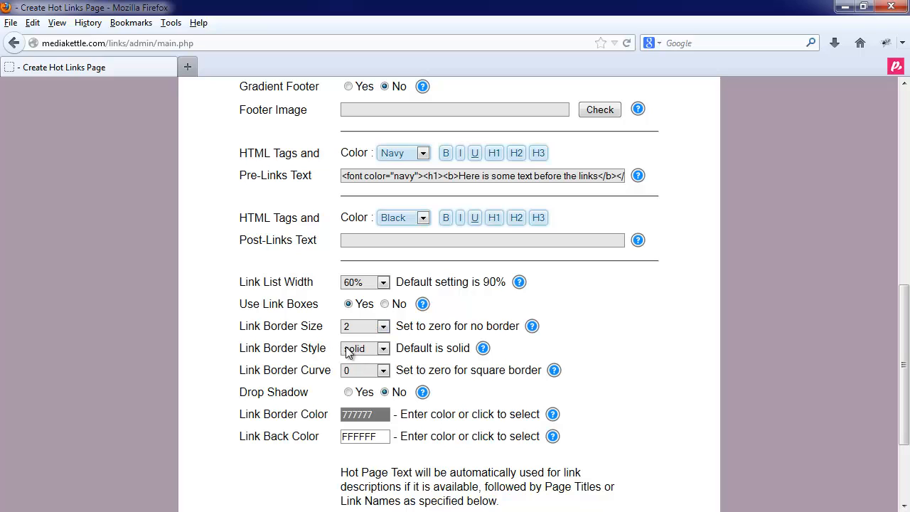
left_click(357, 350)
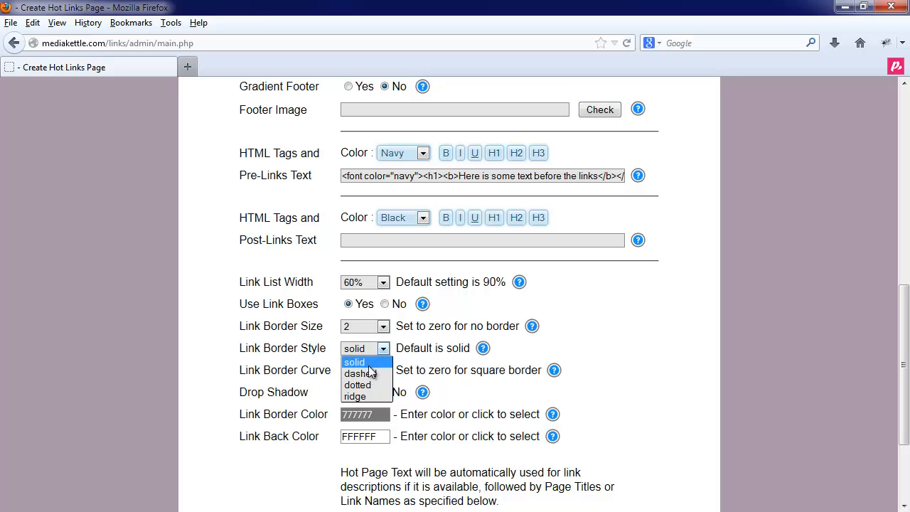
left_click(367, 363)
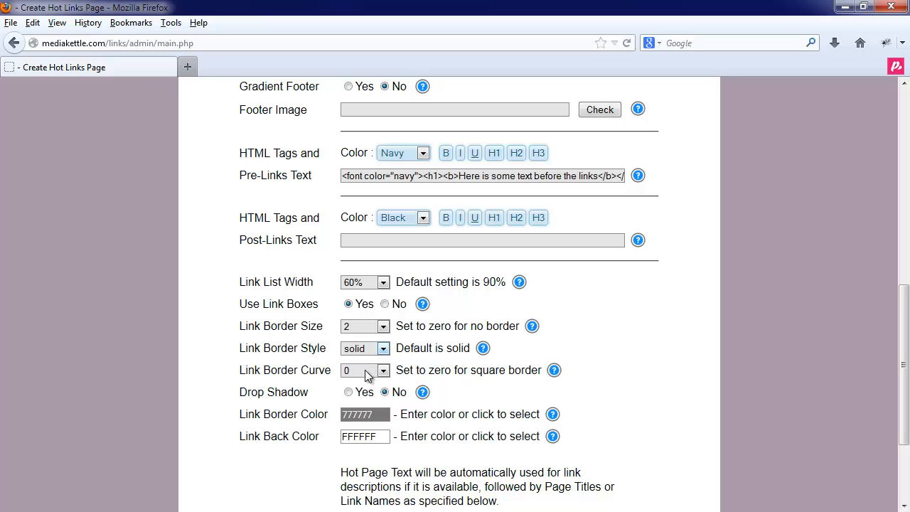
Set the link border curve to 10 and turn on the drop shadow
left_click(365, 370)
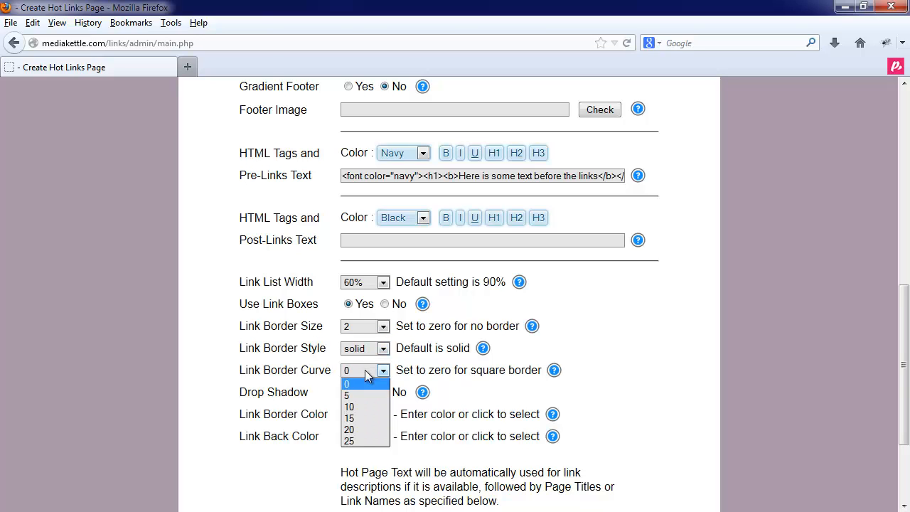
left_click(364, 407)
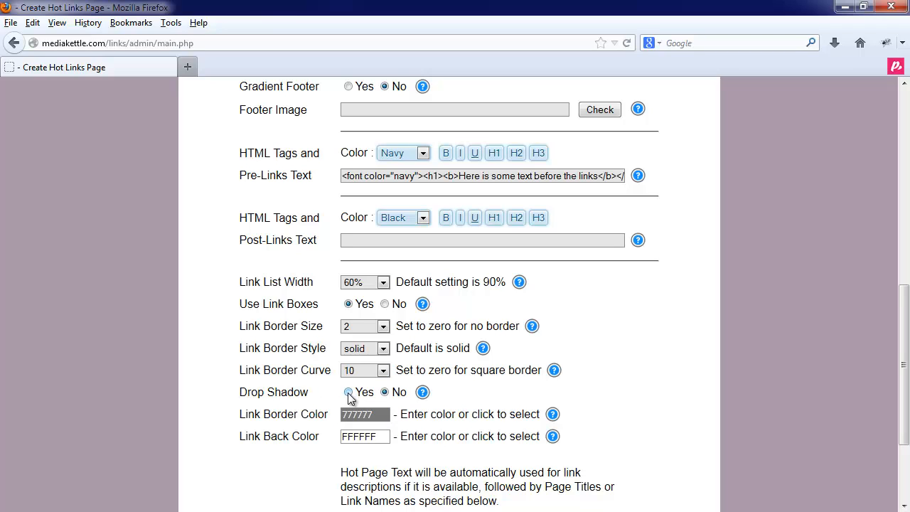
left_click(348, 393)
Set the link border color to dark gray 292929 and the link back color to light yellow FFED91
scroll(416, 425, "down", 2)
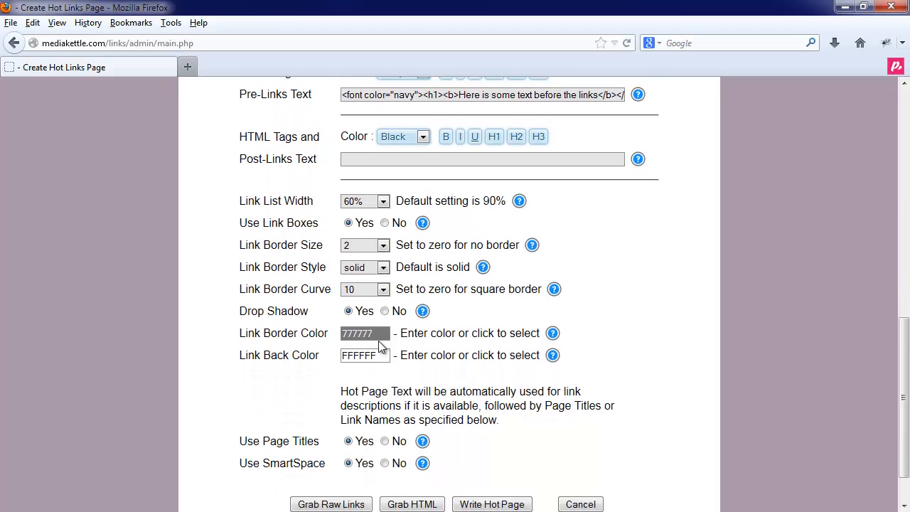
left_click(379, 336)
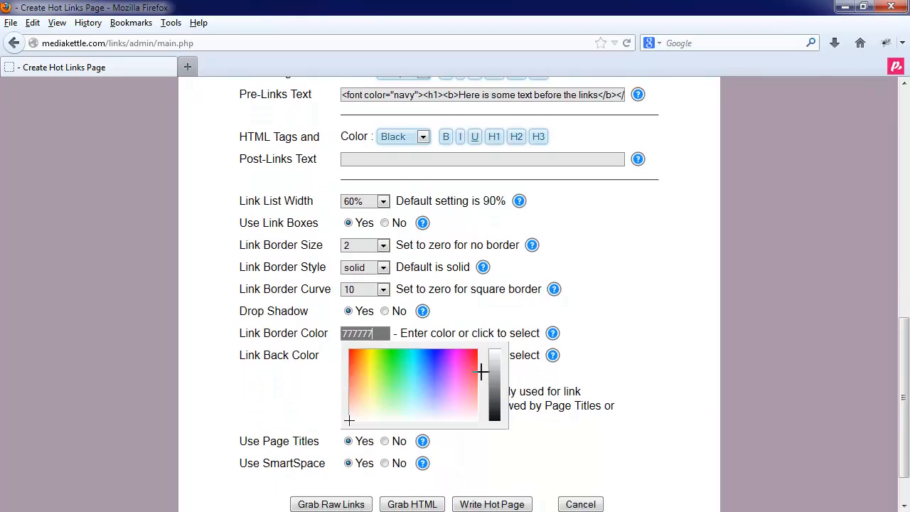
left_click_drag(491, 402, 493, 417)
left_click(526, 386)
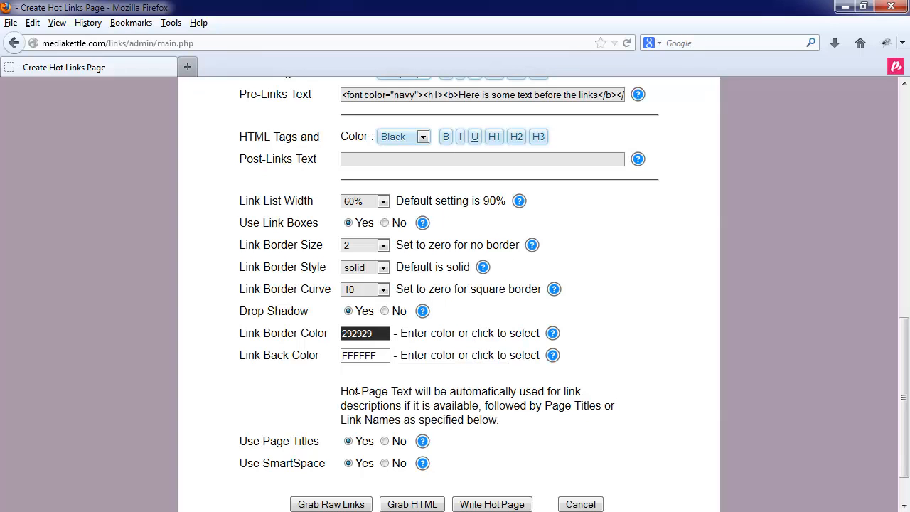
left_click(355, 350)
left_click_drag(372, 384, 366, 411)
left_click(436, 349)
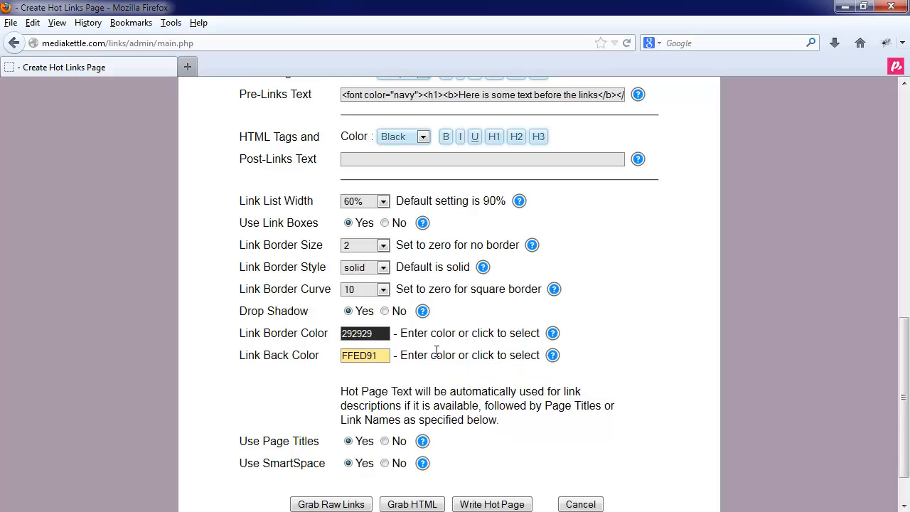
Write the hot page and open the created hotpage1.php to check its link boxes and address
scroll(436, 351, "down", 2)
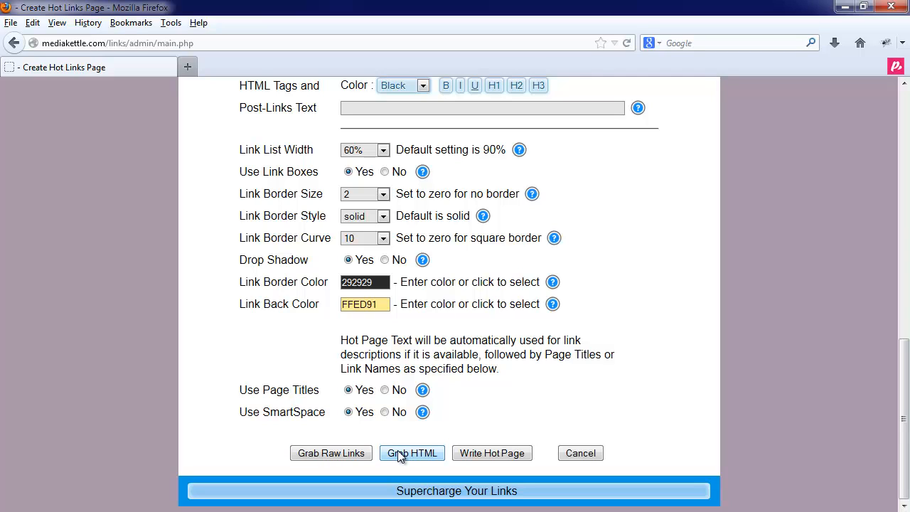
left_click(482, 453)
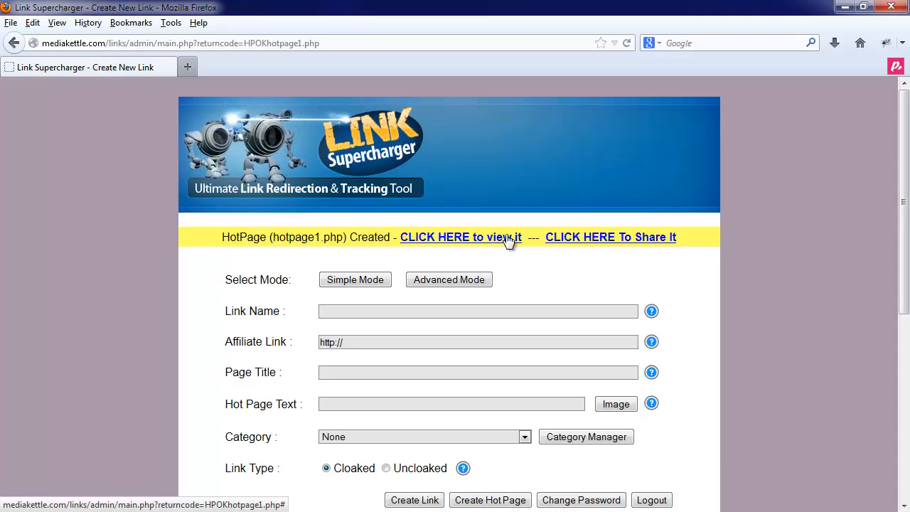
left_click(483, 237)
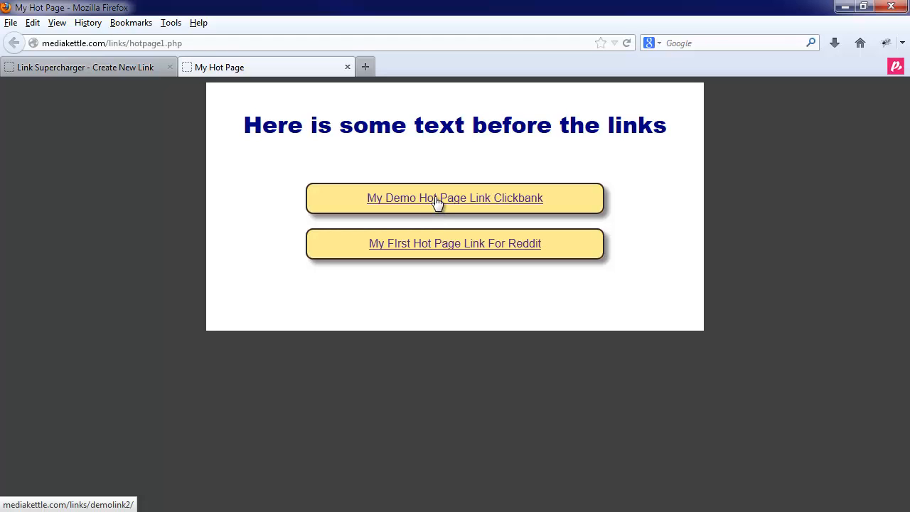
left_click(221, 42)
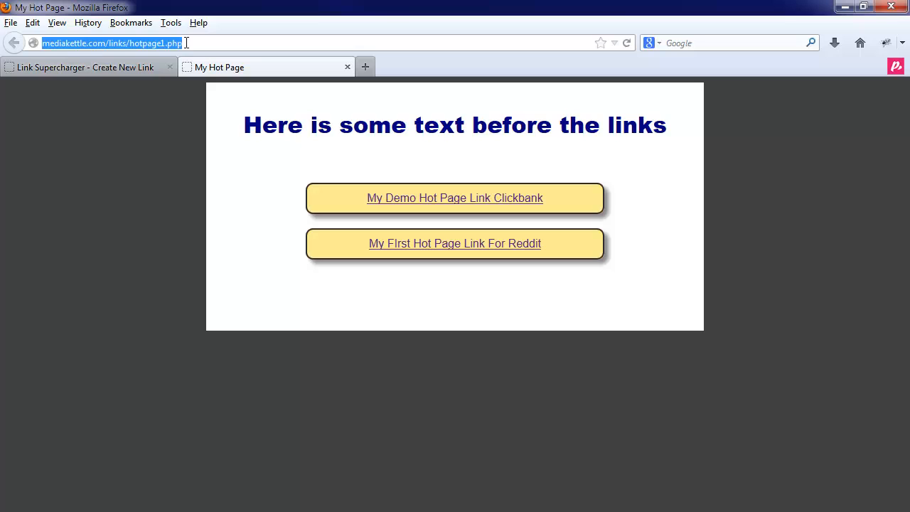
left_click(186, 43)
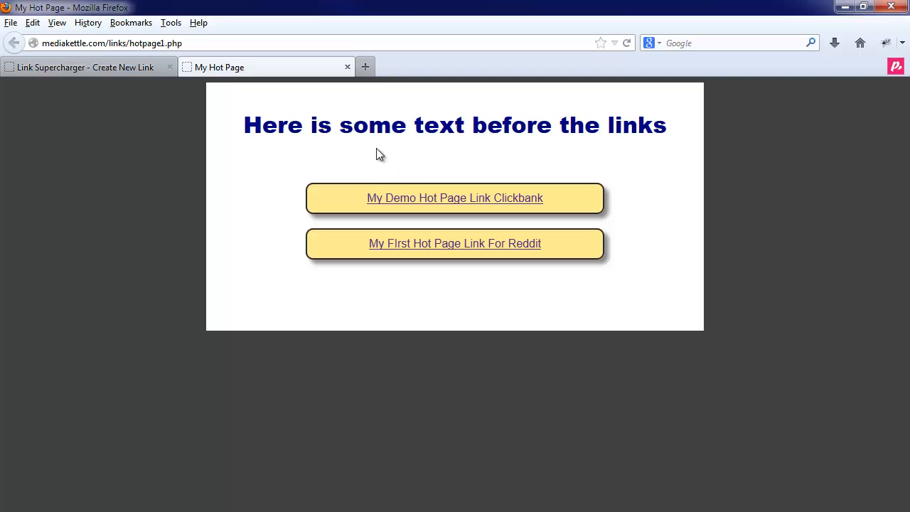
Return to the link manager, start another hot page and grab the raw links for all categories
left_click(129, 67)
scroll(353, 307, "down", 5)
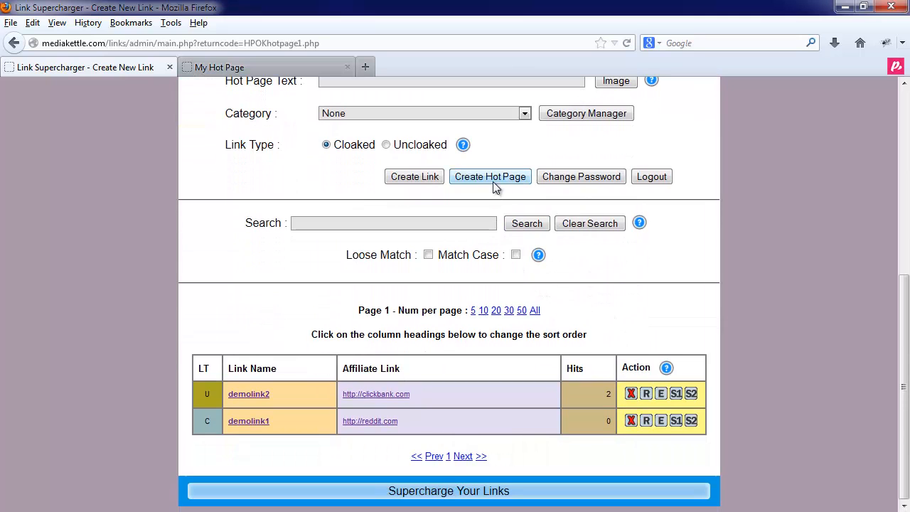
left_click(493, 181)
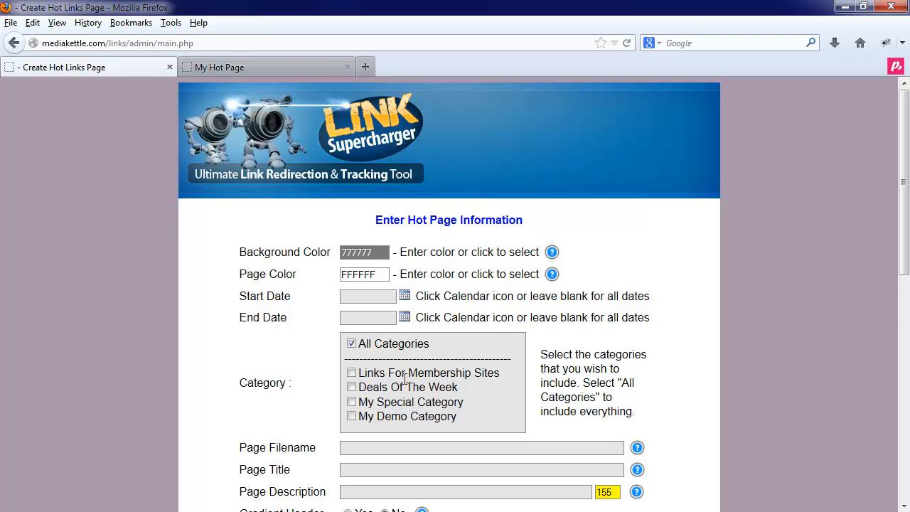
scroll(406, 380, "down", 3)
scroll(406, 382, "down", 3)
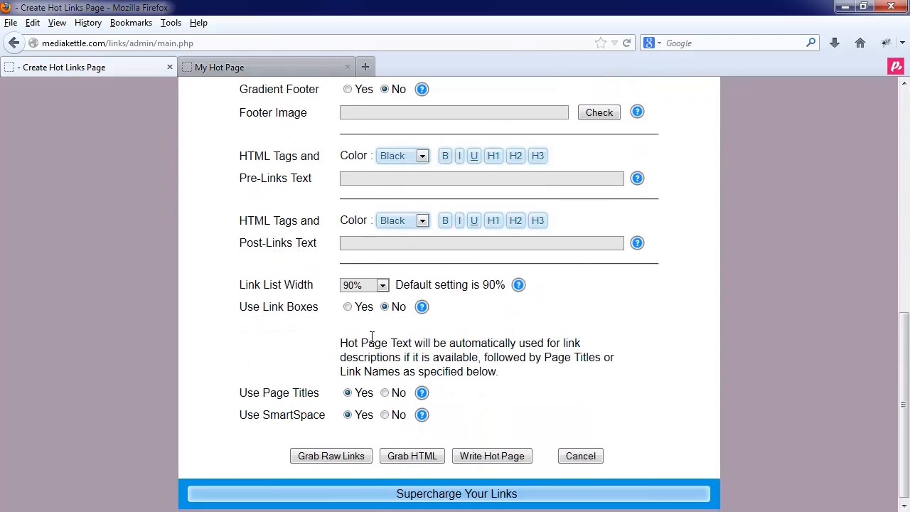
left_click(348, 453)
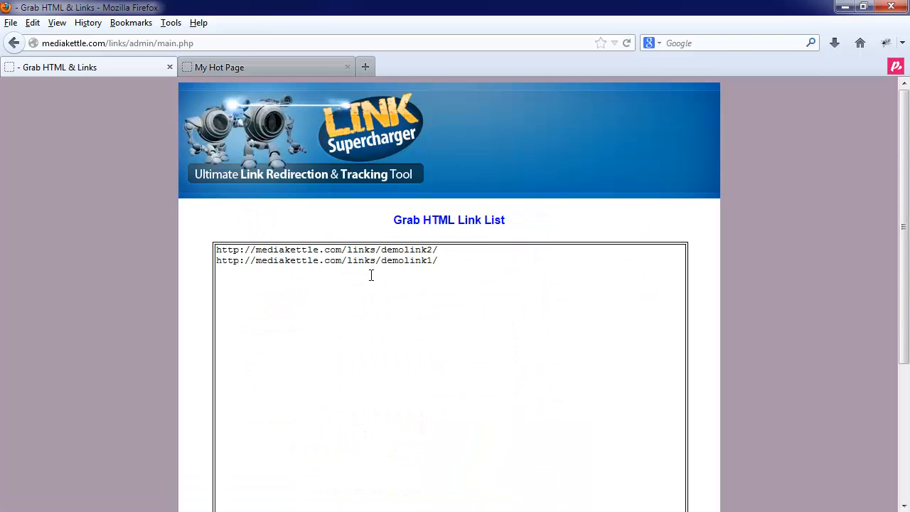
Select the whole raw link list as for copying, then finish and return to the link manager
left_click(445, 270)
scroll(422, 300, "down", 1)
scroll(422, 301, "down", 2)
scroll(422, 301, "up", 3)
key("ctrl+a")
left_click(292, 291)
scroll(422, 374, "down", 3)
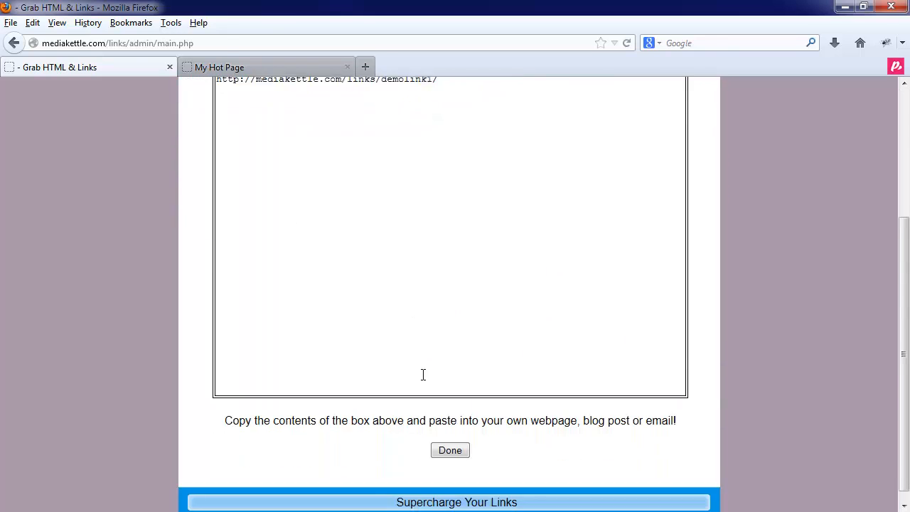
left_click(448, 446)
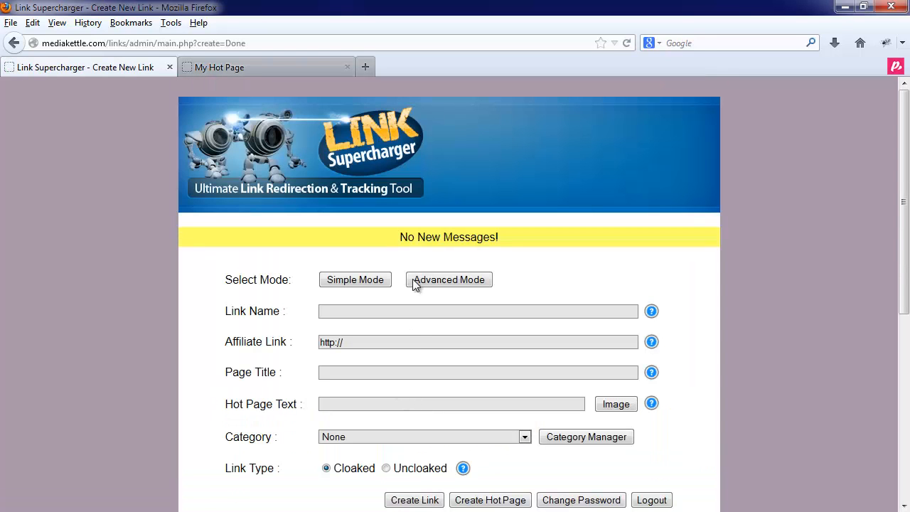
Start a new hot page with default settings and grab the HTML version of the link list
scroll(426, 331, "down", 4)
left_click(494, 258)
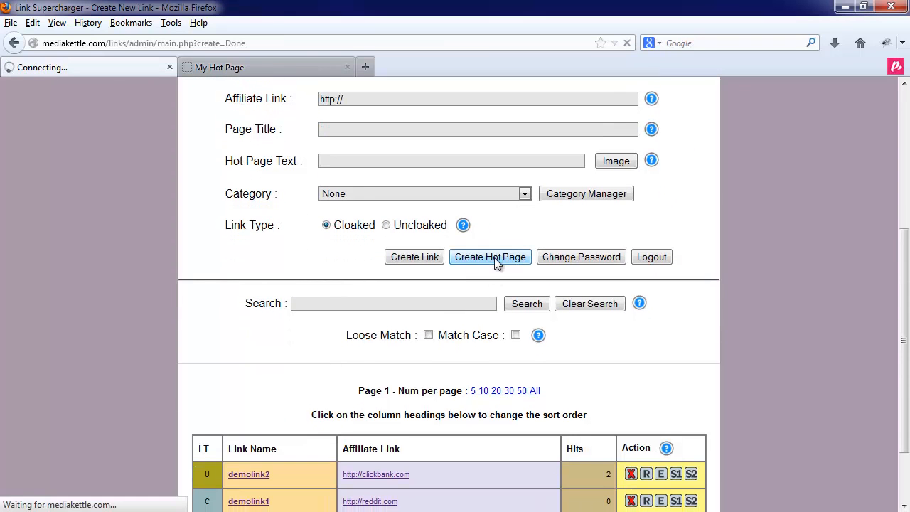
scroll(382, 400, "down", 6)
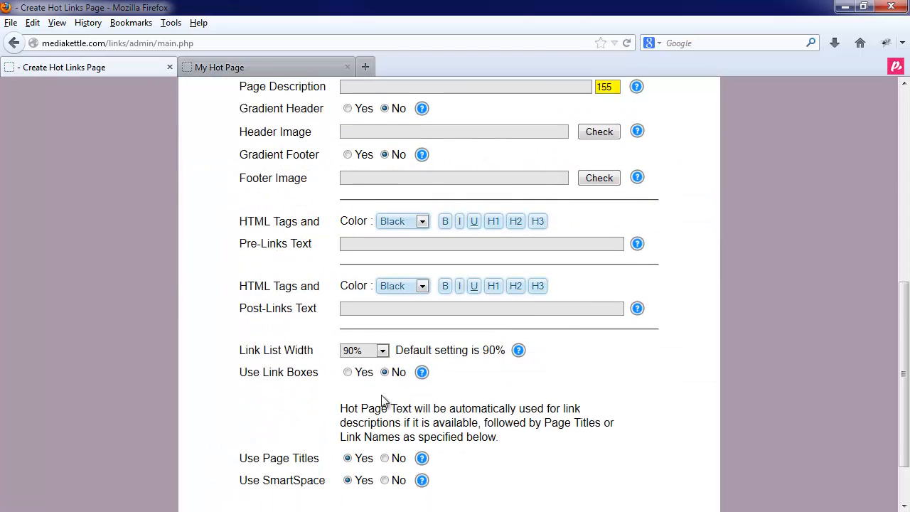
scroll(387, 402, "down", 2)
left_click(409, 455)
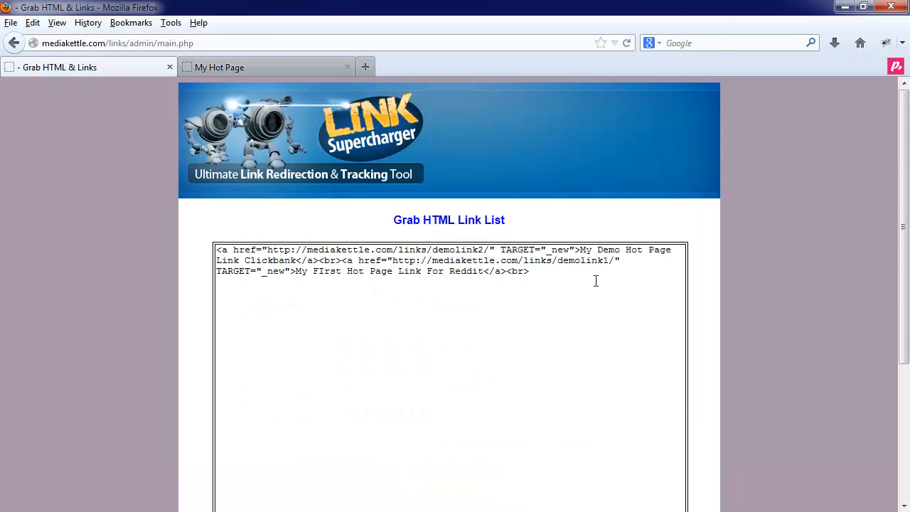
Select all the generated HTML link code, then finish and return to the link manager
left_click_drag(589, 283, 197, 254)
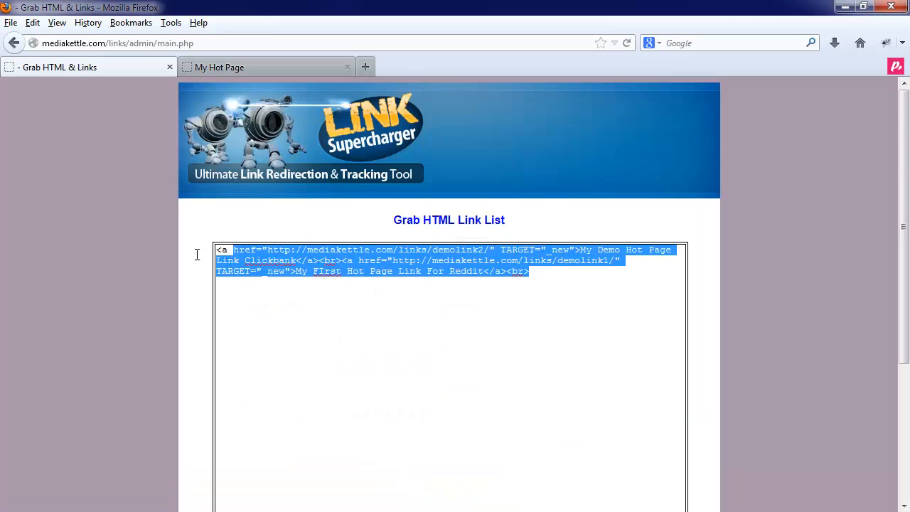
left_click(306, 292)
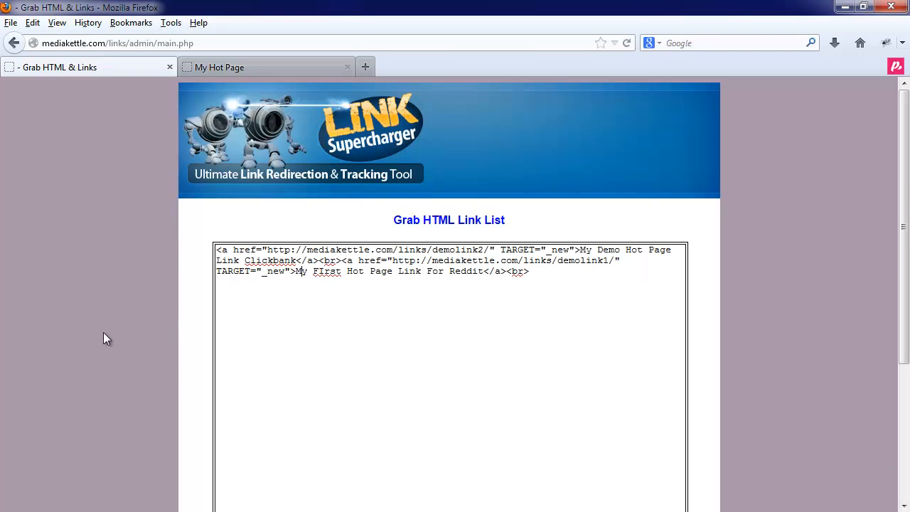
scroll(115, 346, "down", 5)
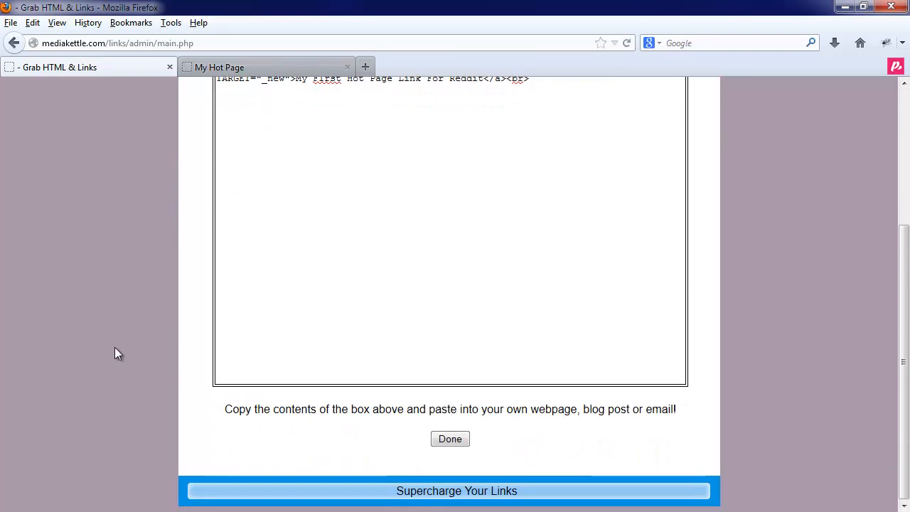
left_click(448, 442)
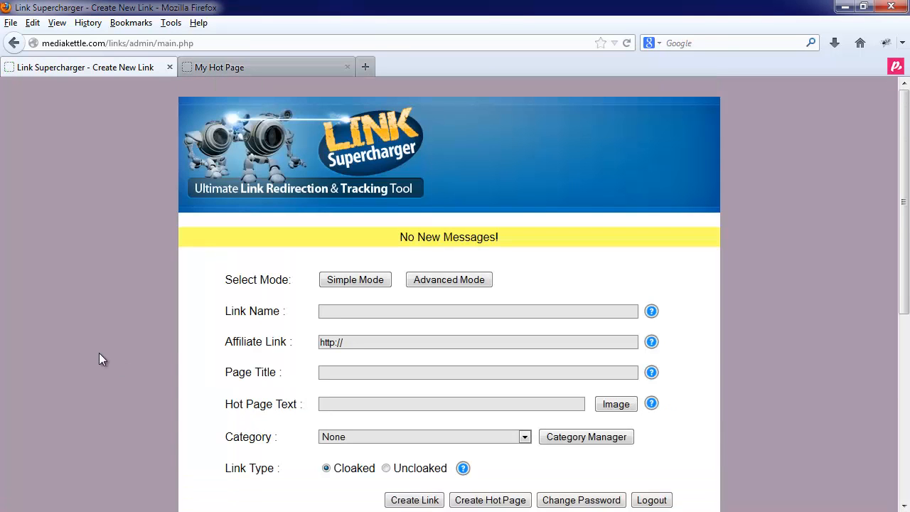
Search the saved links for demolink2 and view the matching entry
scroll(98, 353, "down", 5)
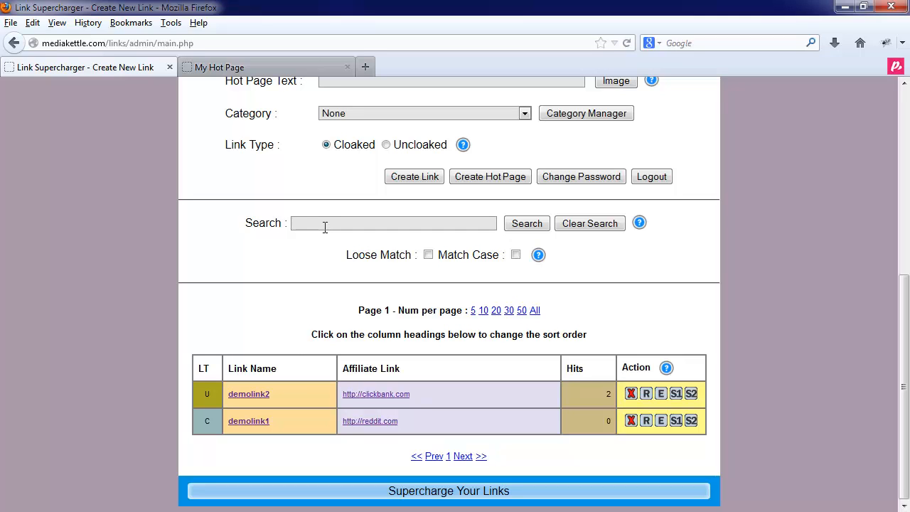
type("demo")
left_click(318, 238)
left_click(514, 224)
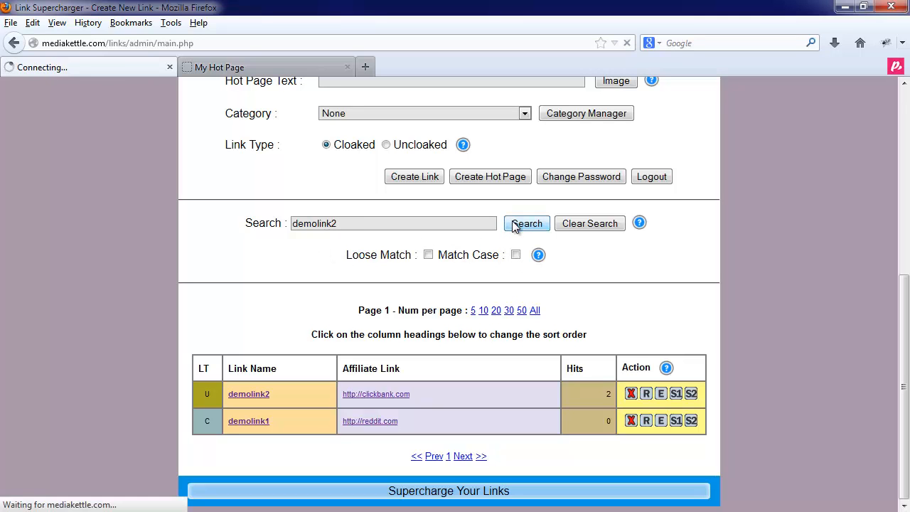
scroll(413, 356, "down", 5)
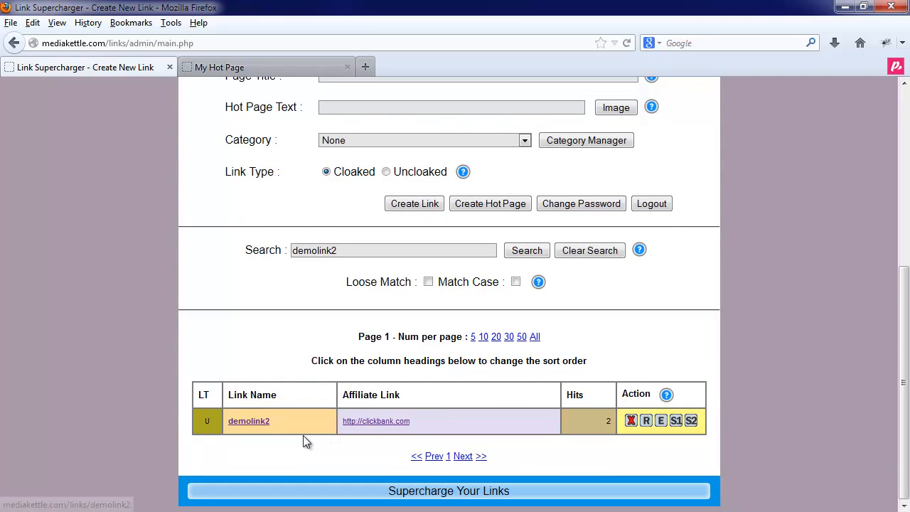
Clear the demolink2 search and view the full list of saved links
left_click(586, 252)
scroll(529, 434, "down", 5)
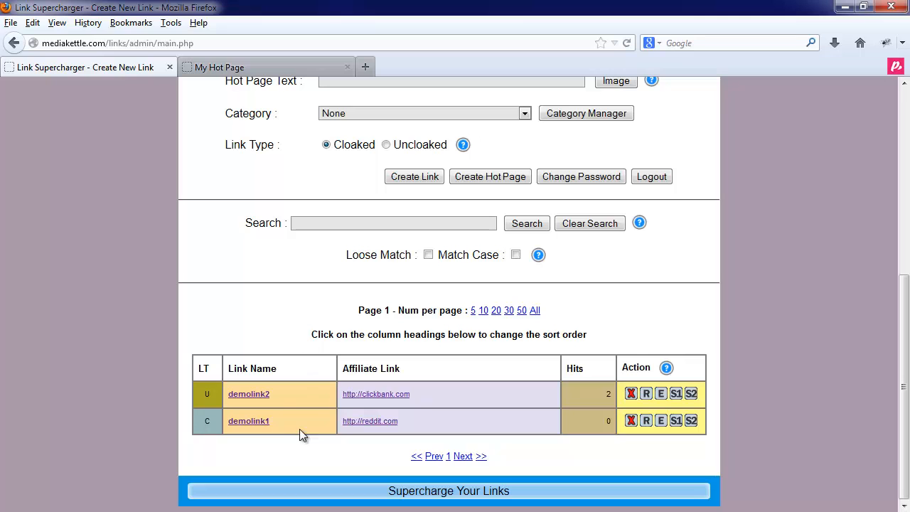
View the password change form and its current and new password fields, then cancel back to the link manager
left_click(574, 178)
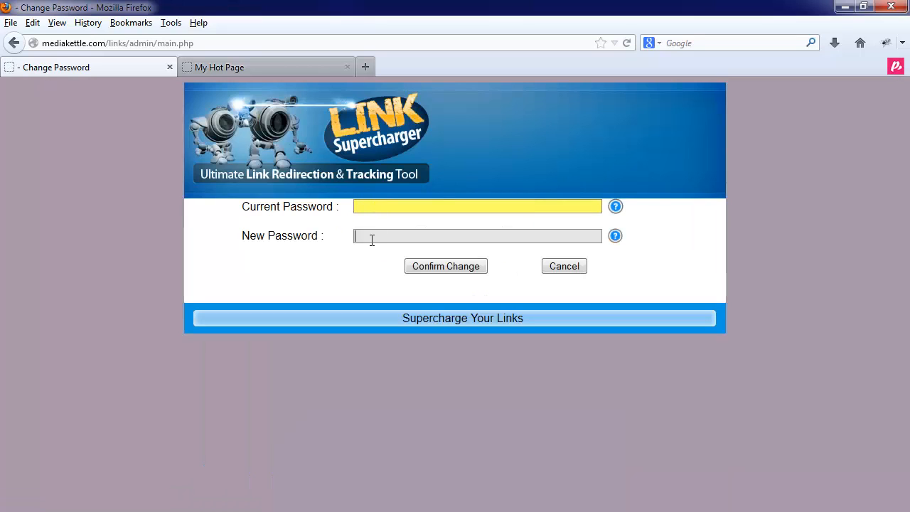
left_click(371, 240)
left_click(573, 272)
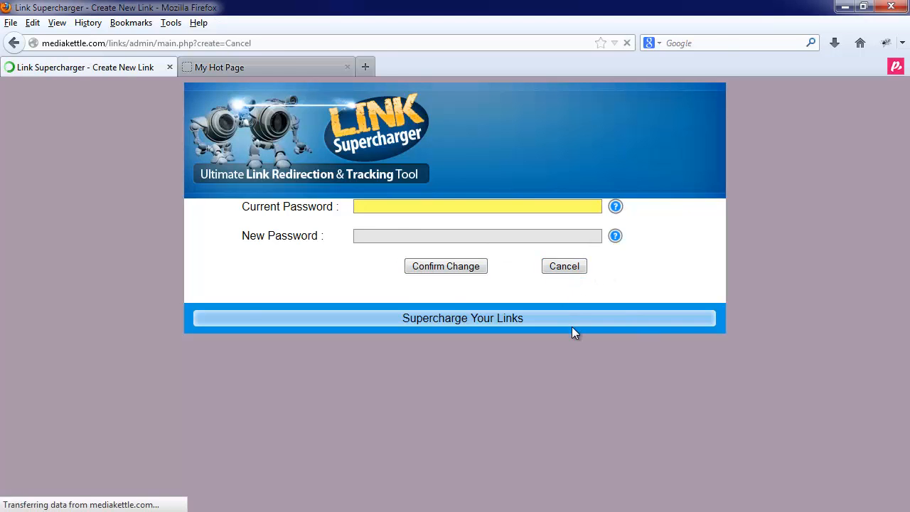
Log out of the Link Supercharger admin area
scroll(583, 397, "down", 5)
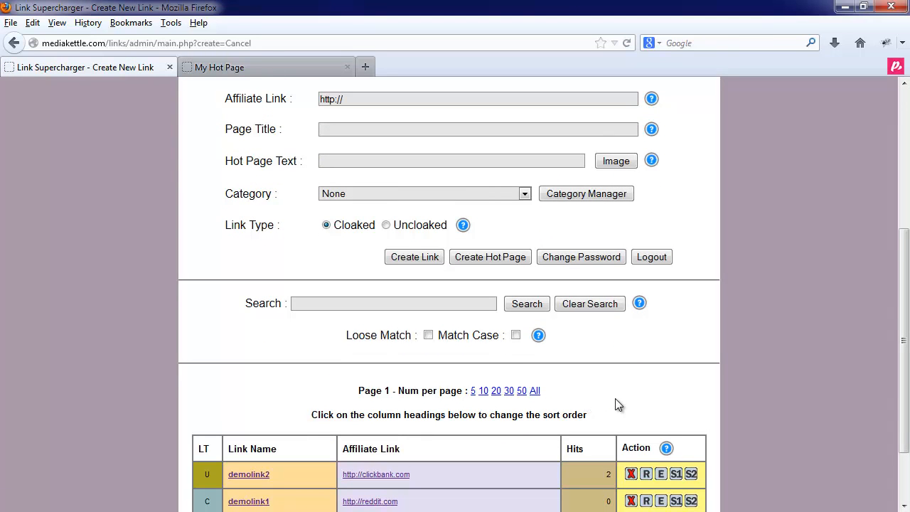
scroll(629, 395, "up", 3)
scroll(668, 434, "up", 1)
scroll(677, 466, "down", 2)
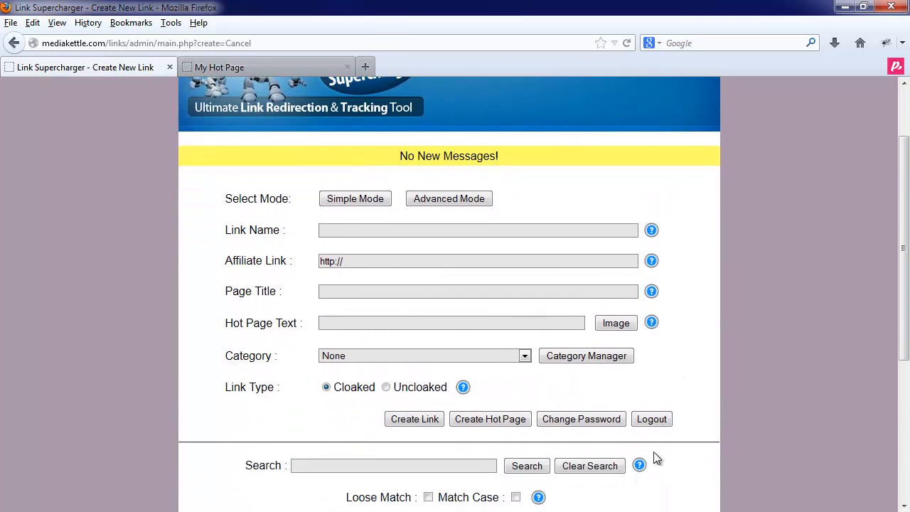
left_click(651, 420)
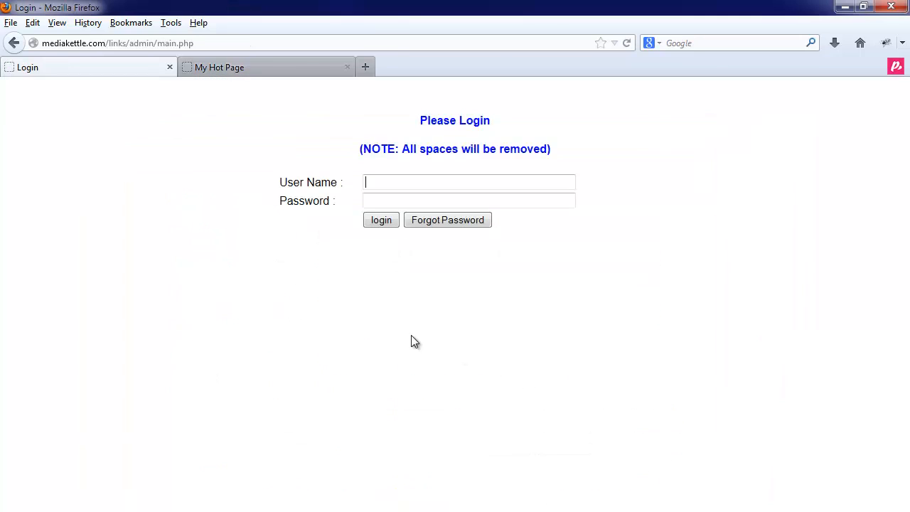